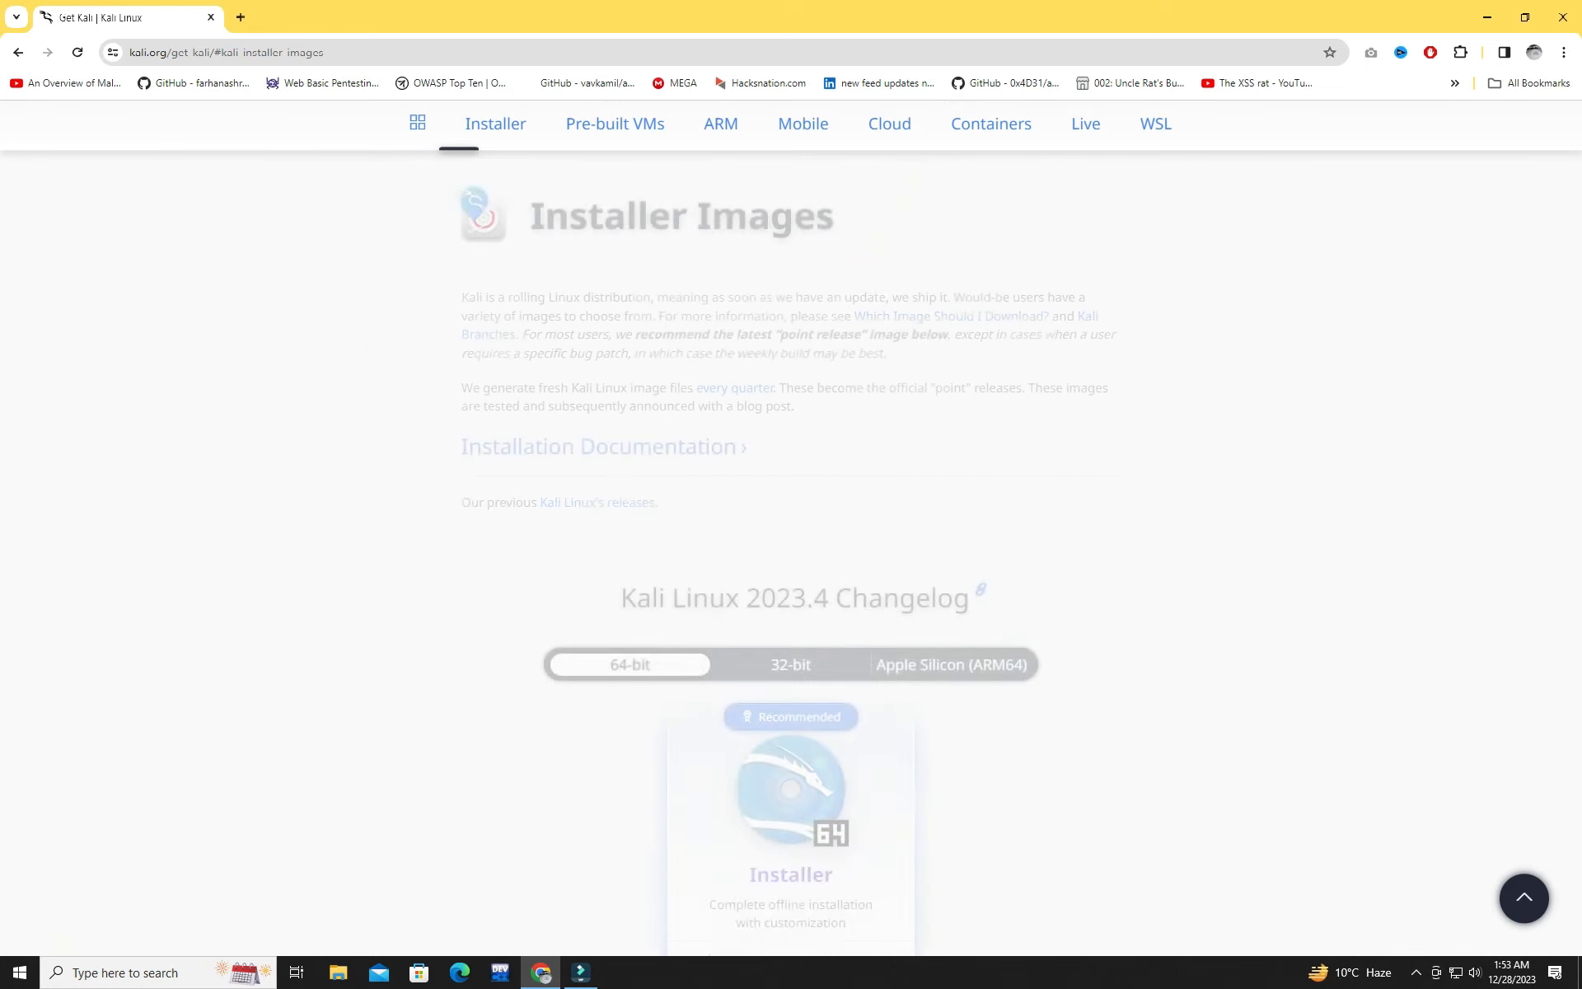
Step: Download the recommended 64-bit Kali Purple installer ISO from the Kali Linux images page
{"action": "scroll", "coordinate": [791, 494], "scroll_direction": "down", "scroll_amount": 5}
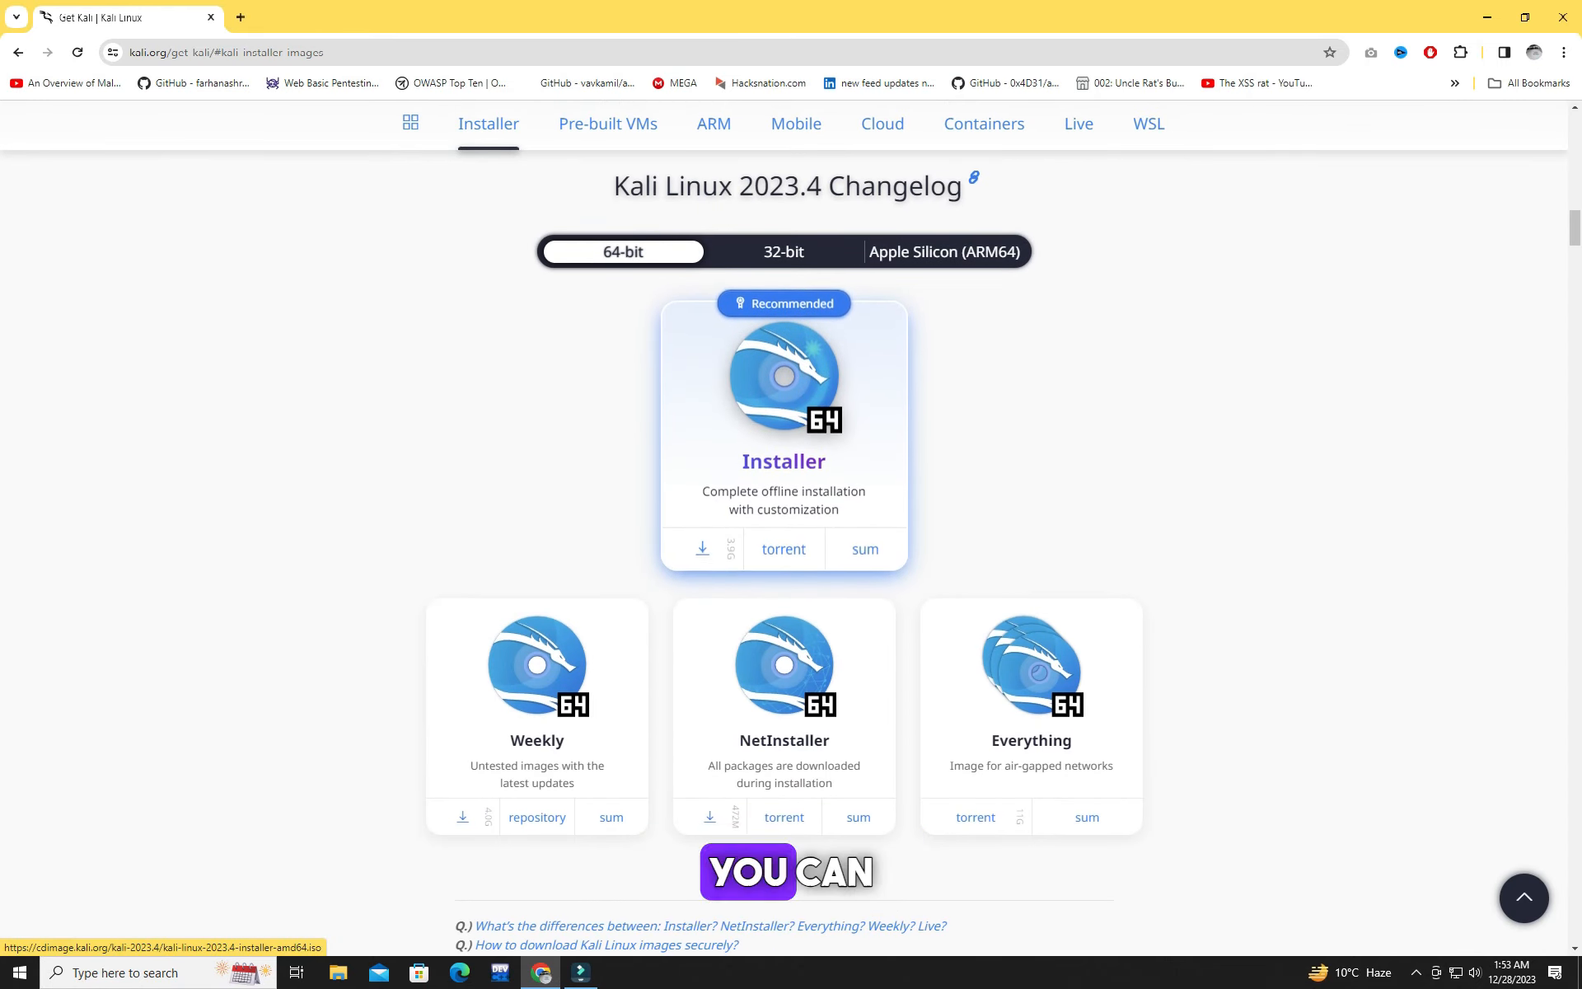
{"action": "scroll", "coordinate": [783, 549], "scroll_direction": "down", "scroll_amount": 15}
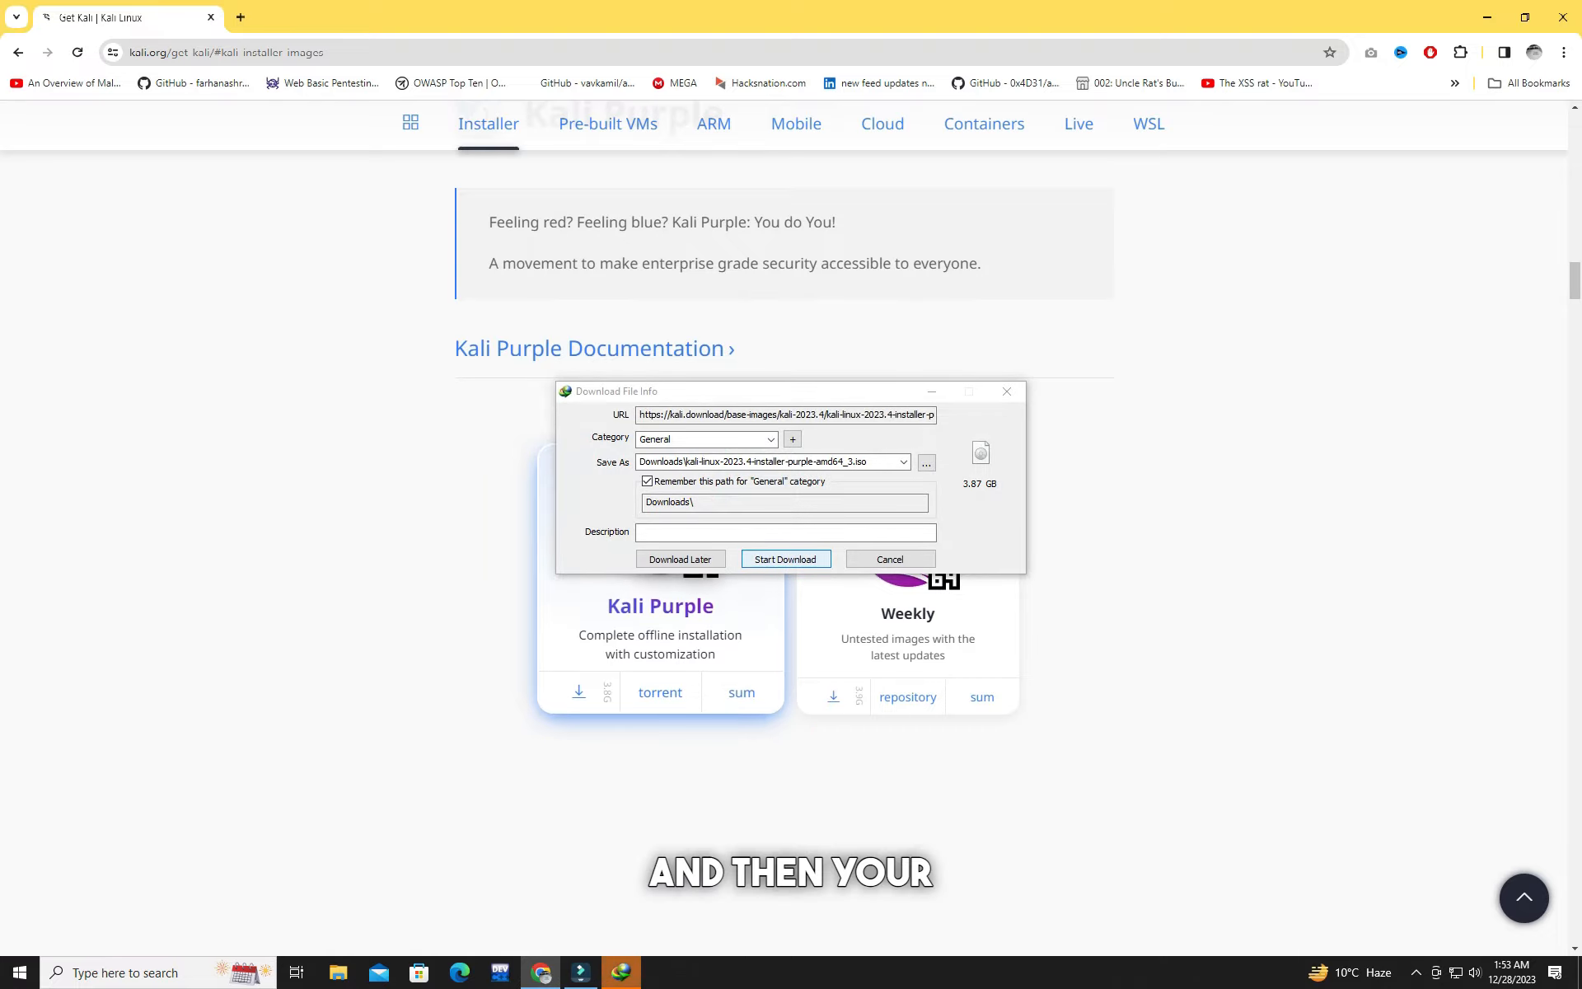
{"action": "key", "text": "Return"}
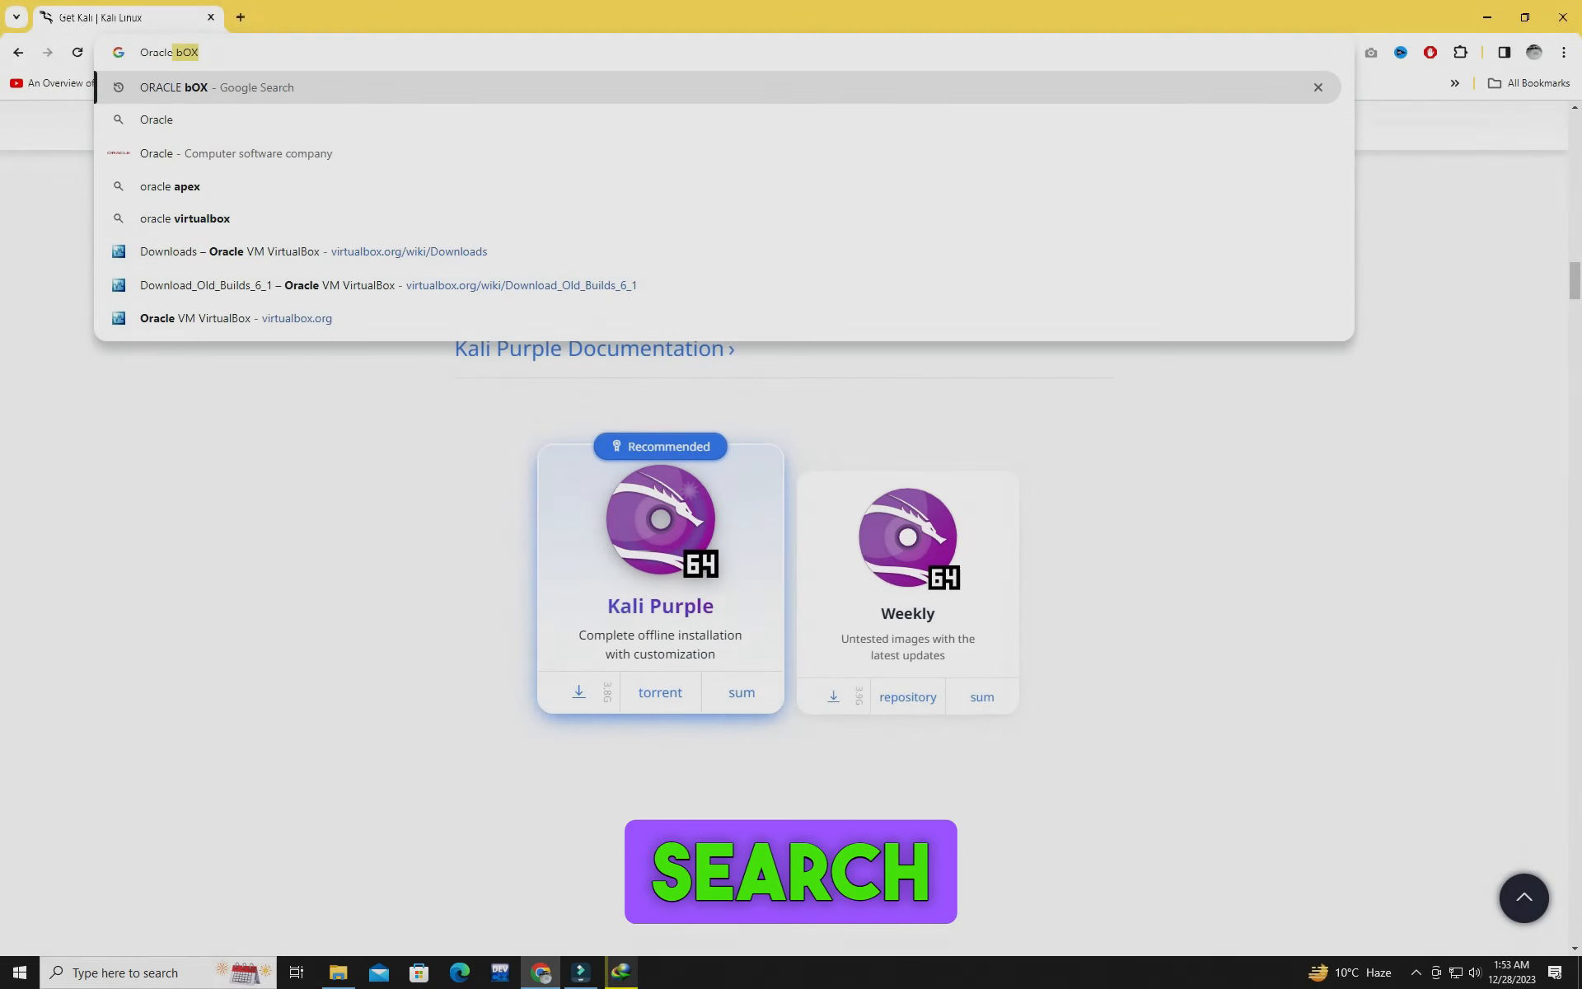
Step: Search the web for OracleBox and download the VirtualBox 7.0.12 package for Windows hosts from virtualbox.org
{"action": "type", "text": "eBox"}
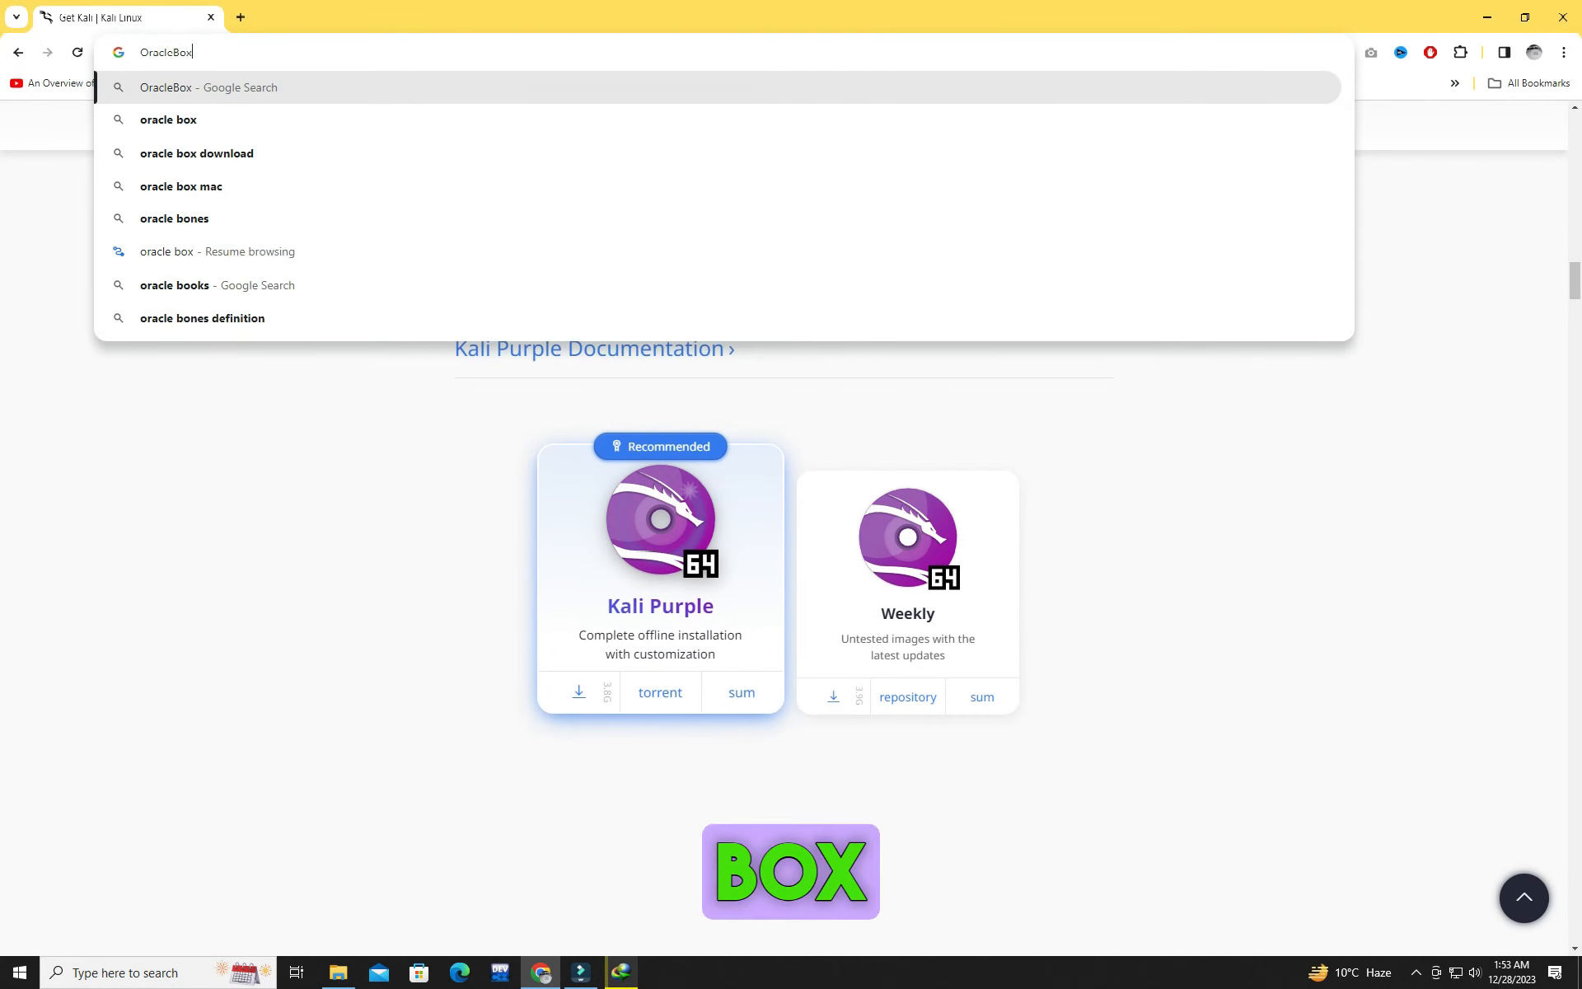
{"action": "key", "text": "Return"}
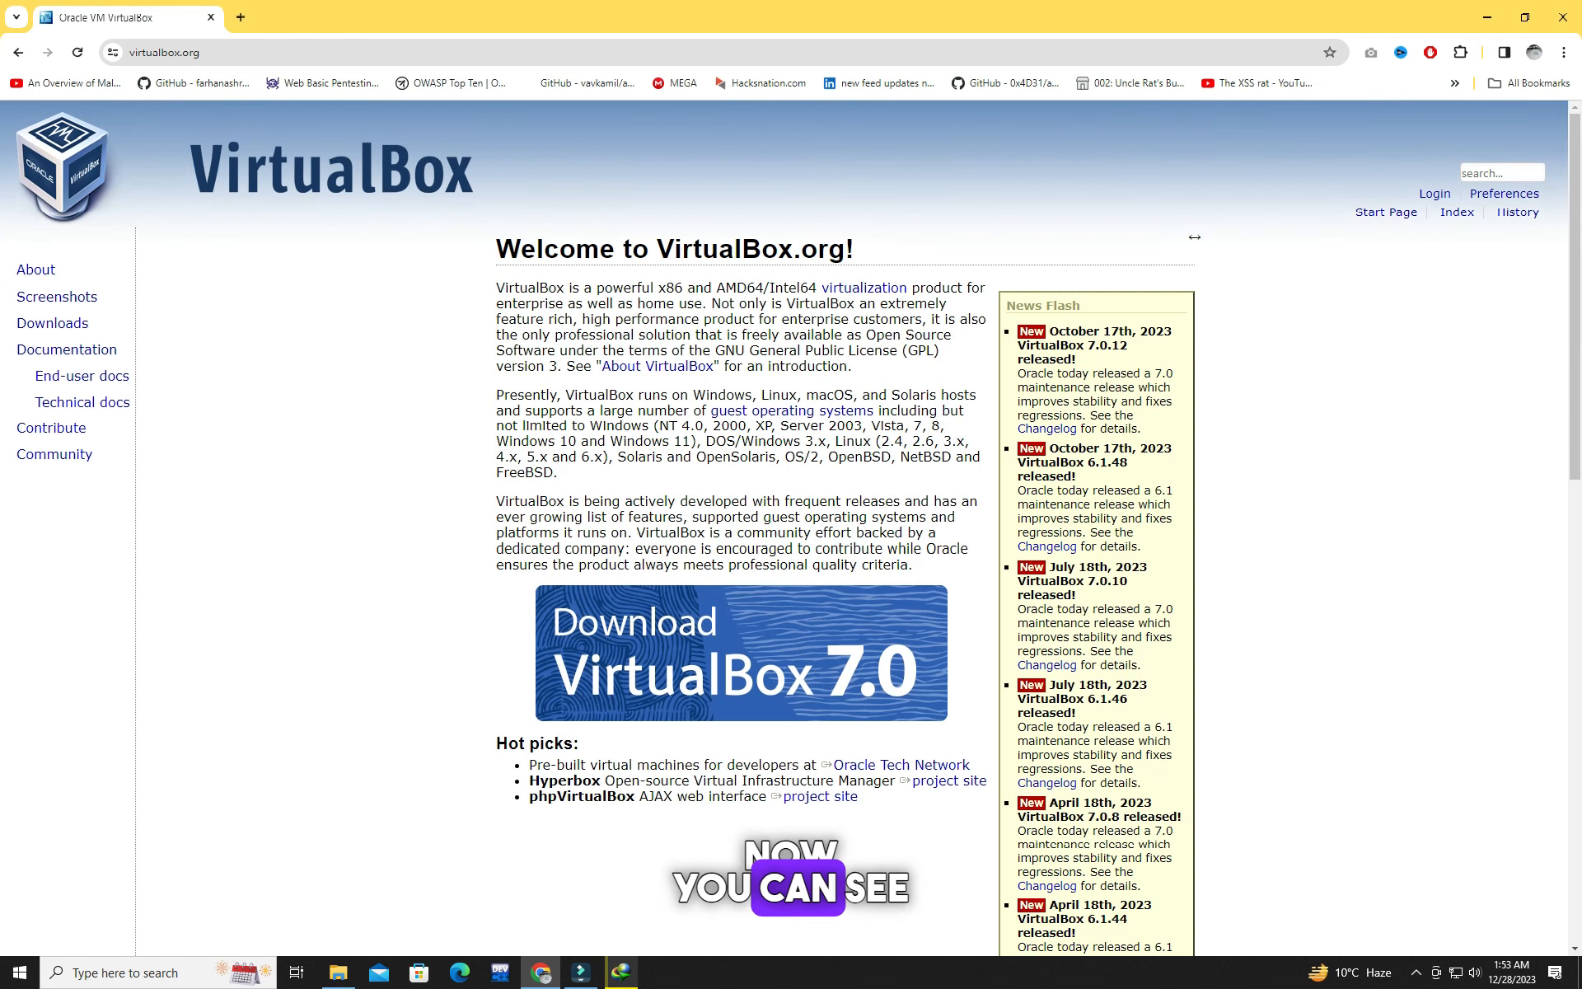
{"action": "scroll", "coordinate": [742, 494], "scroll_direction": "down", "scroll_amount": 3}
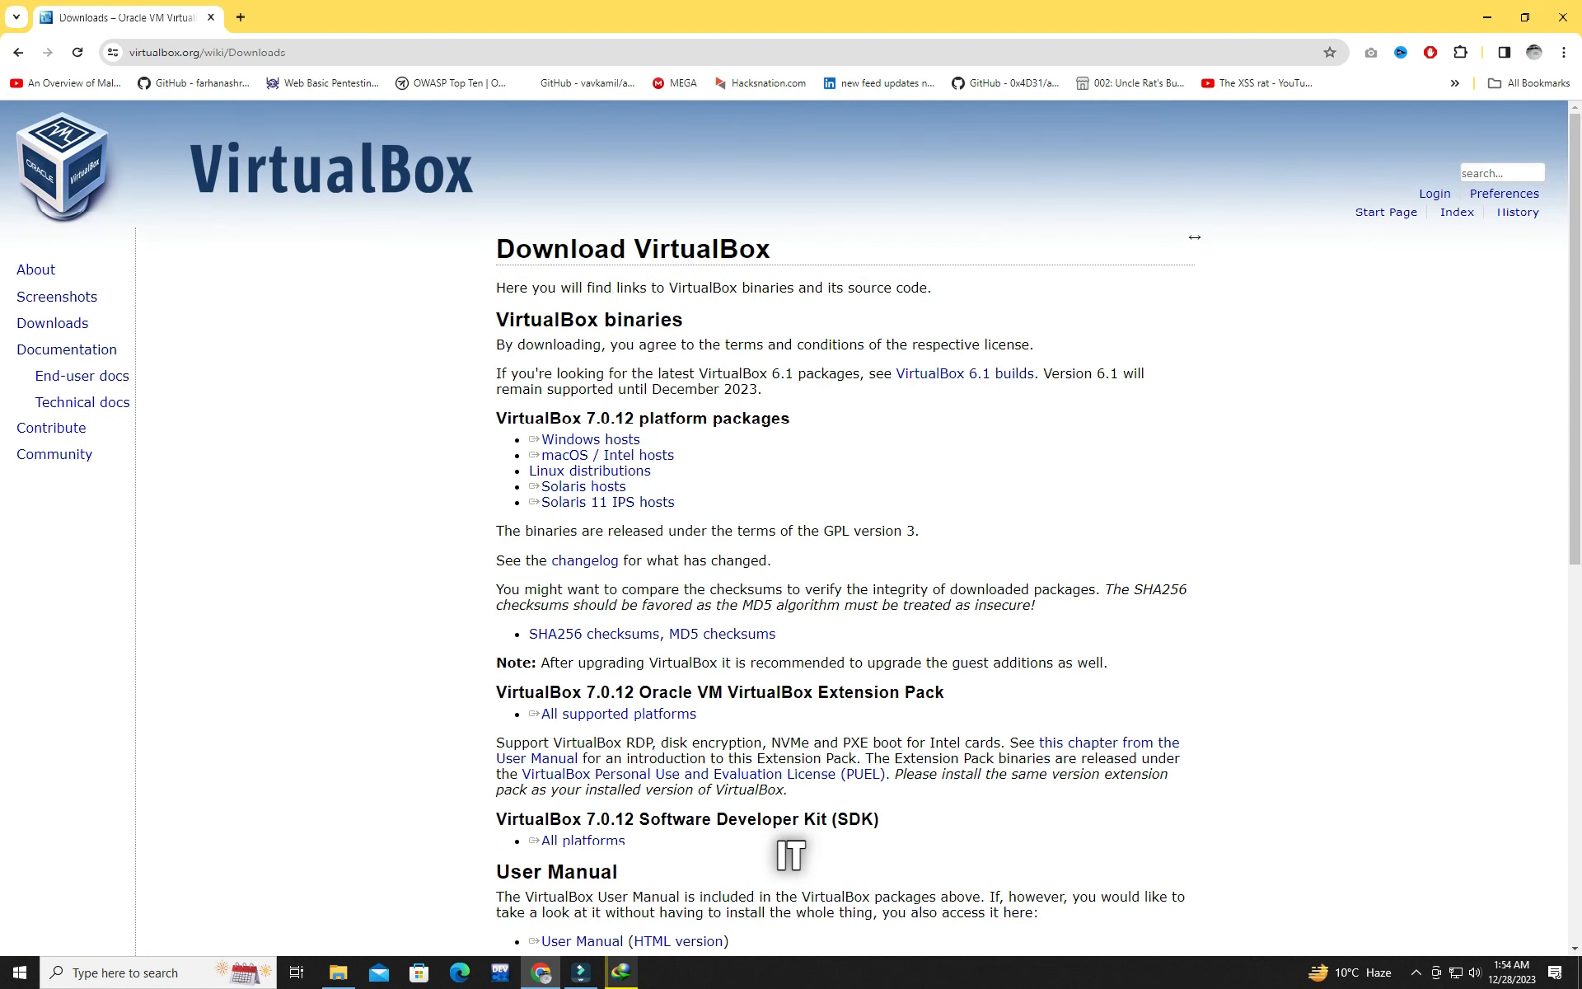
{"action": "left_click", "coordinate": [590, 439]}
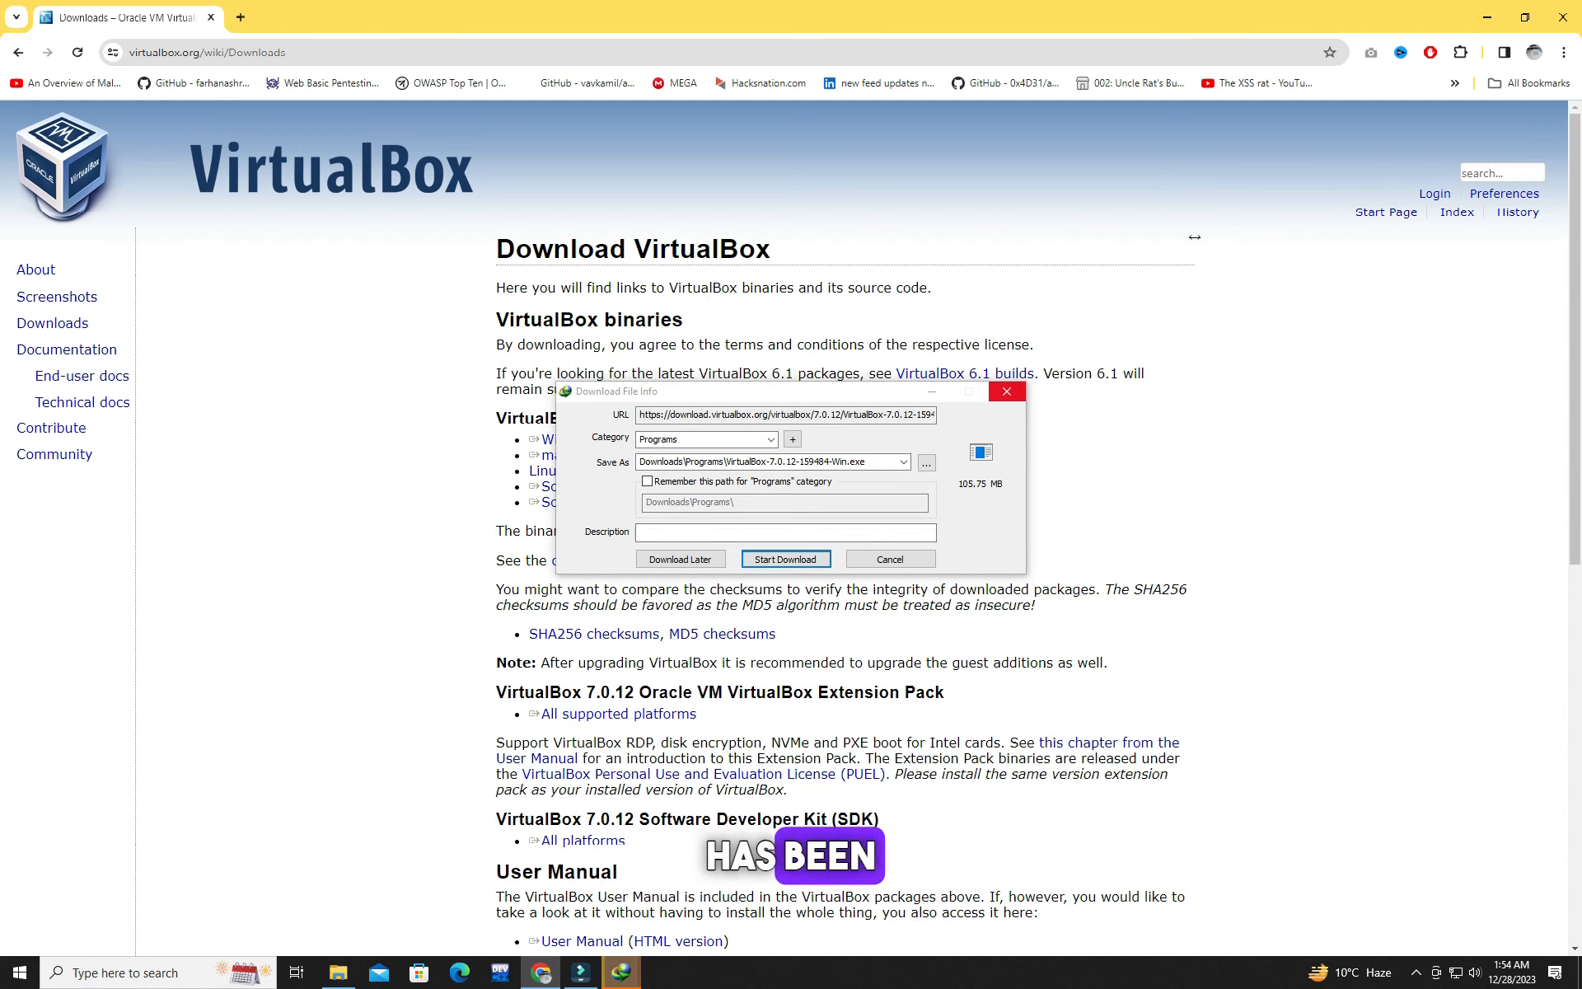
{"action": "left_click", "coordinate": [786, 559]}
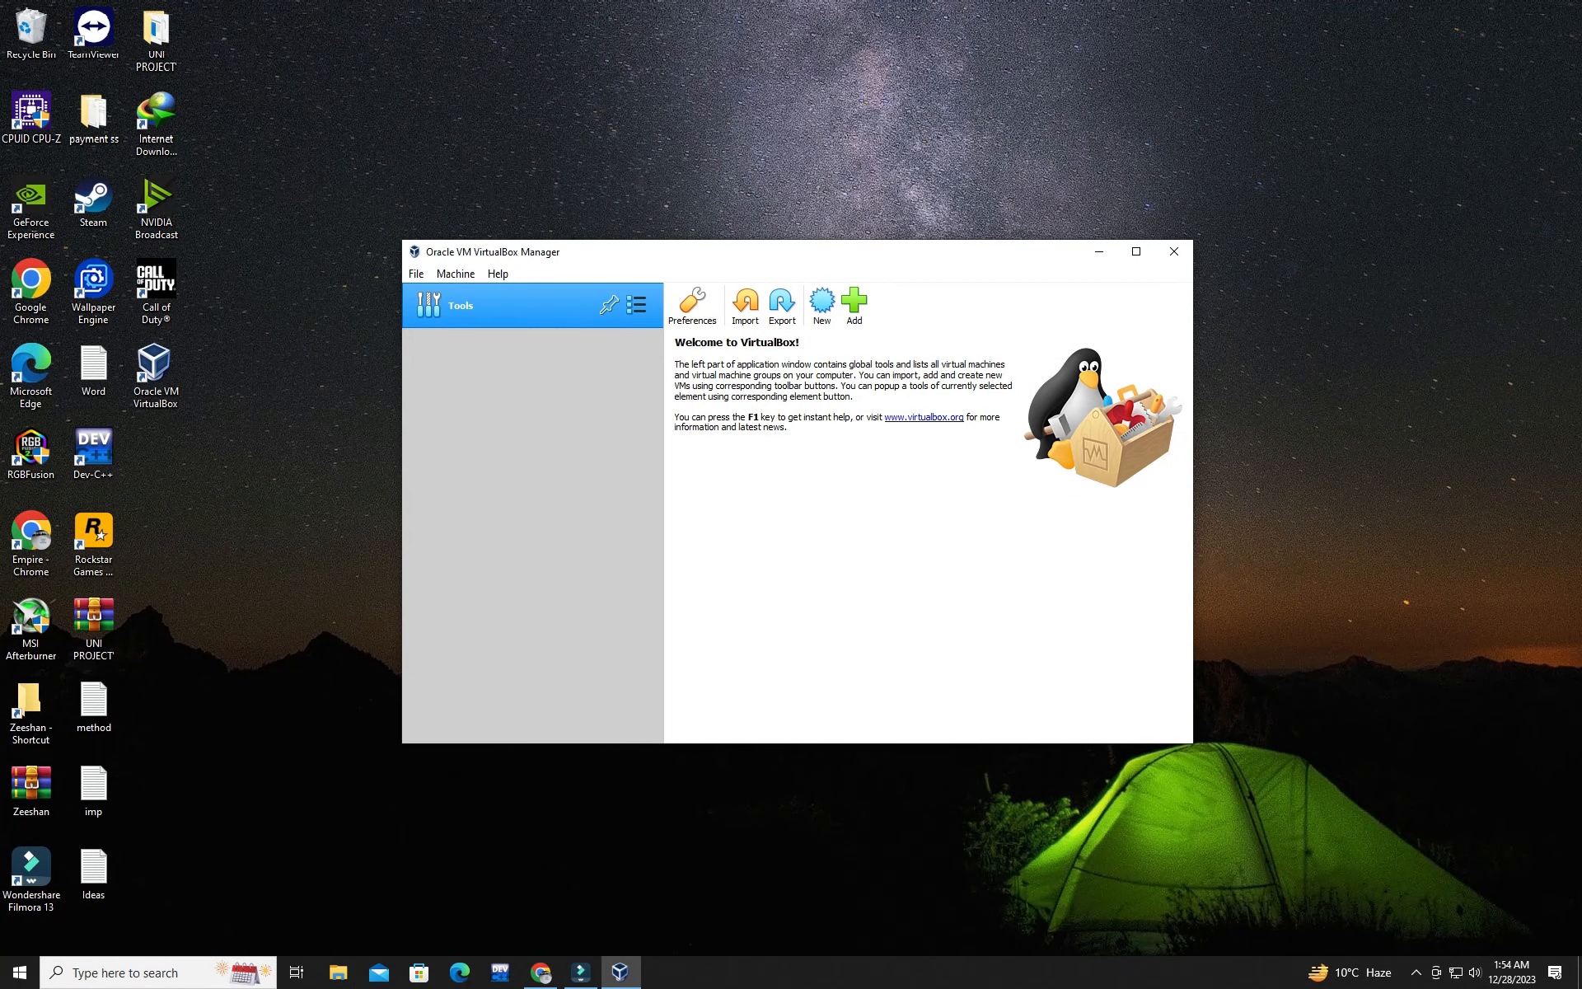
Step: In Oracle VM VirtualBox, start a new virtual machine named Kali Purple with type Linux and version Linux 2.6 / 3.x / 4.x (64-bit)
{"action": "left_click", "coordinate": [822, 304]}
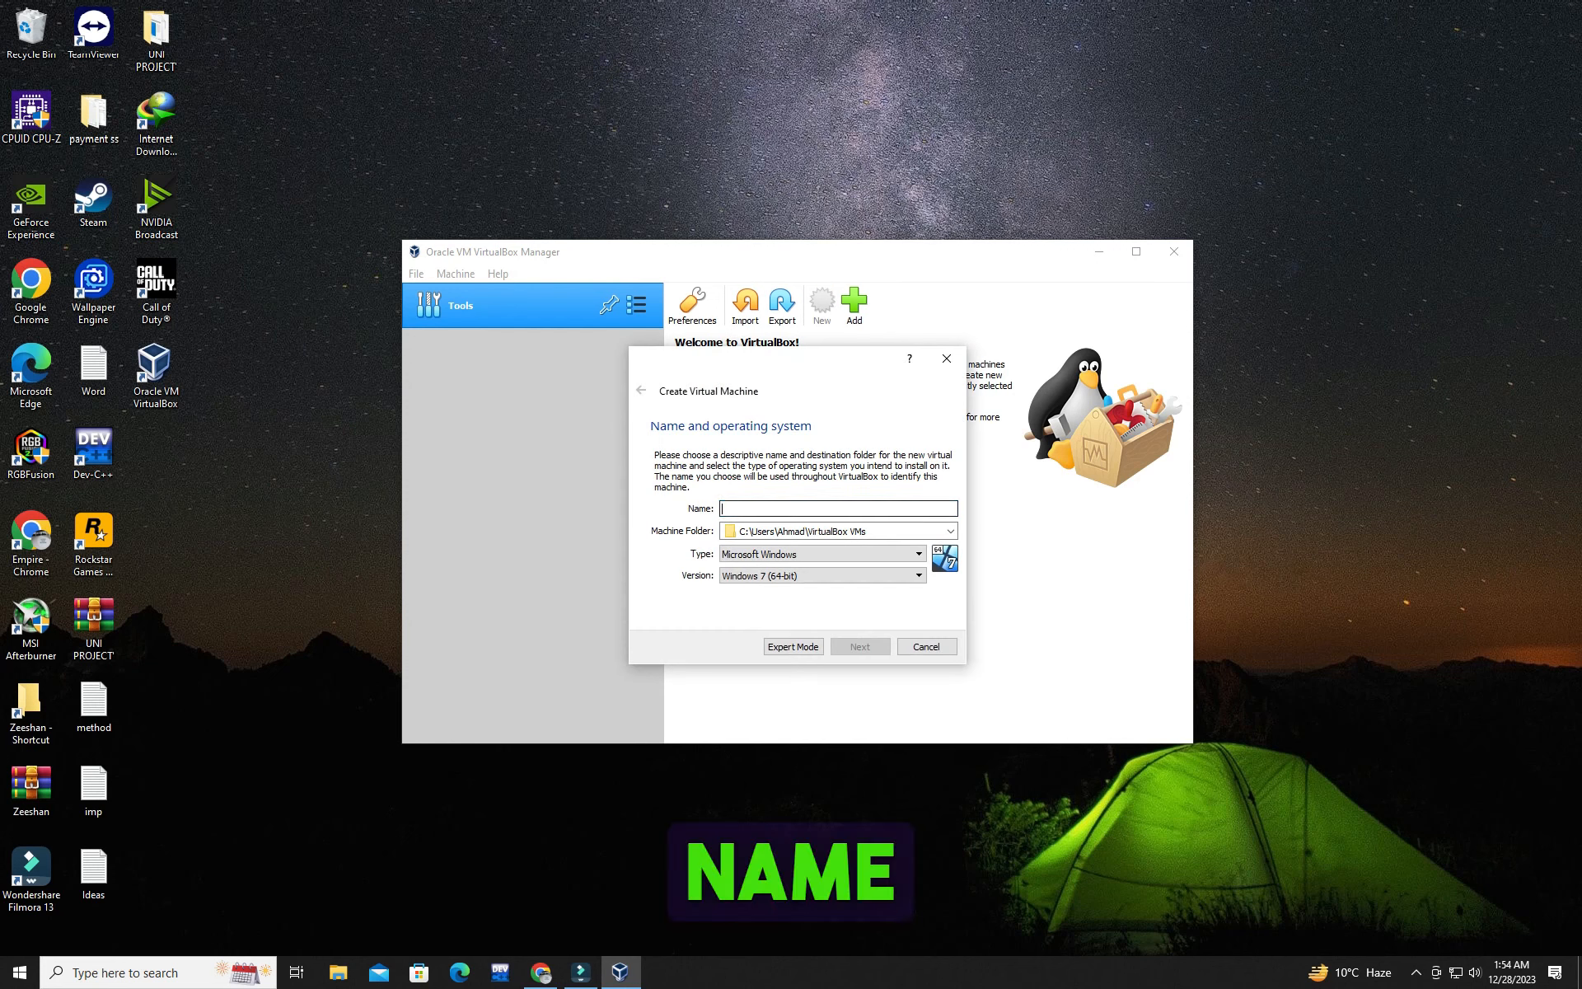
{"action": "type", "text": "Kali Purple"}
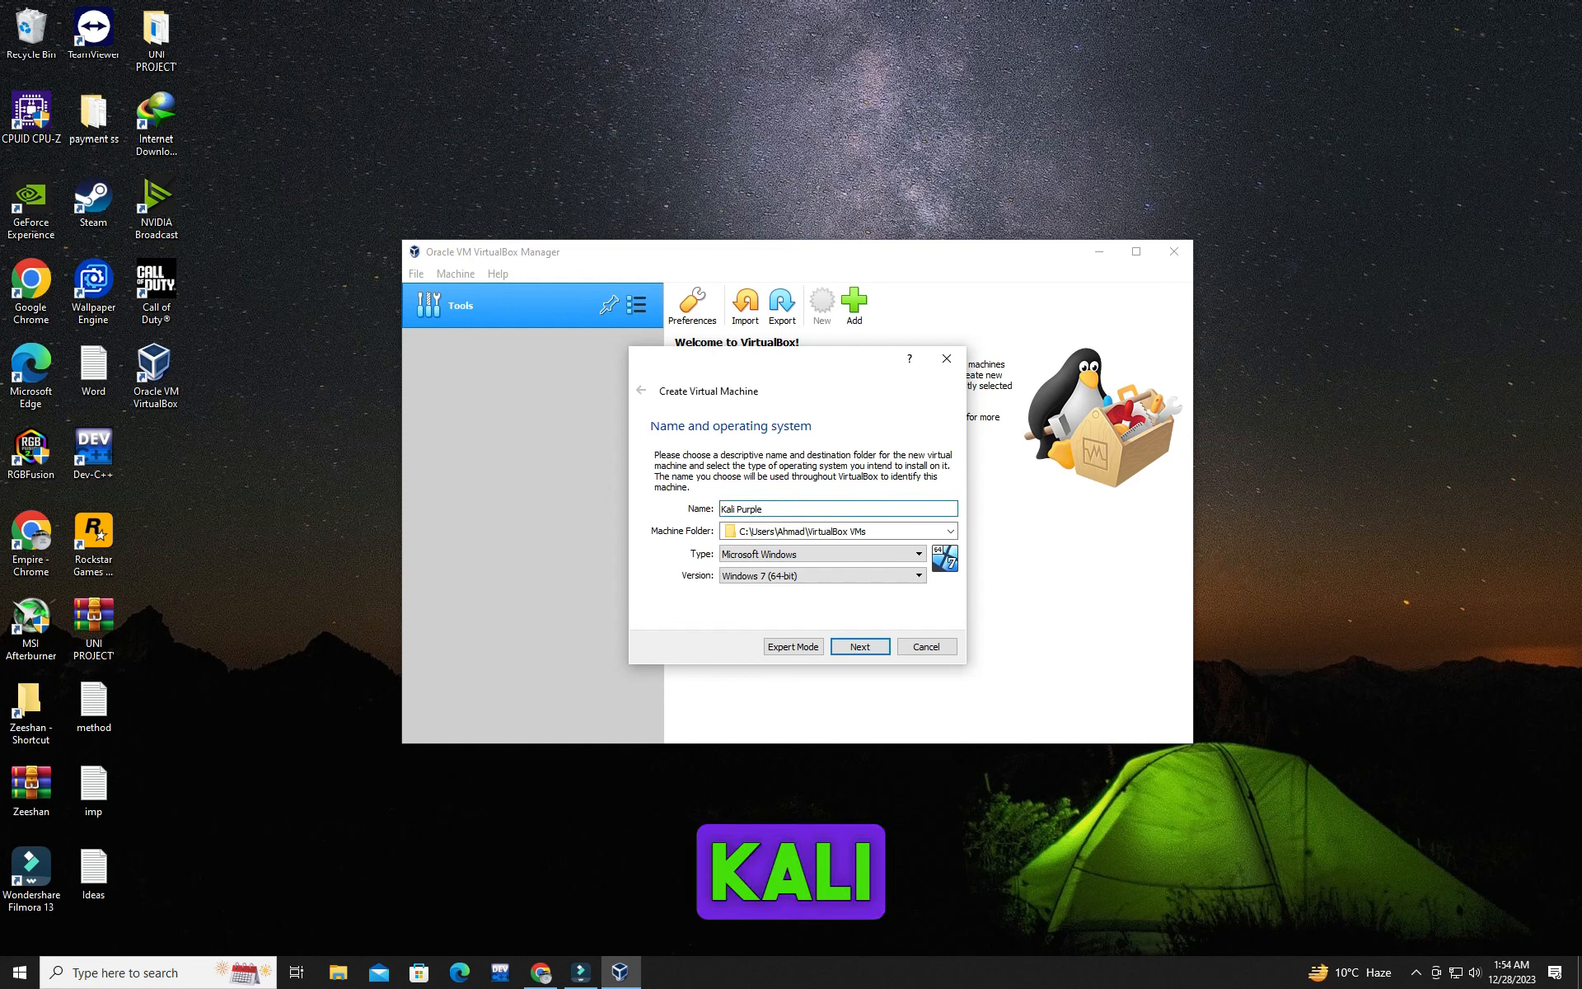
{"action": "left_click", "coordinate": [822, 555]}
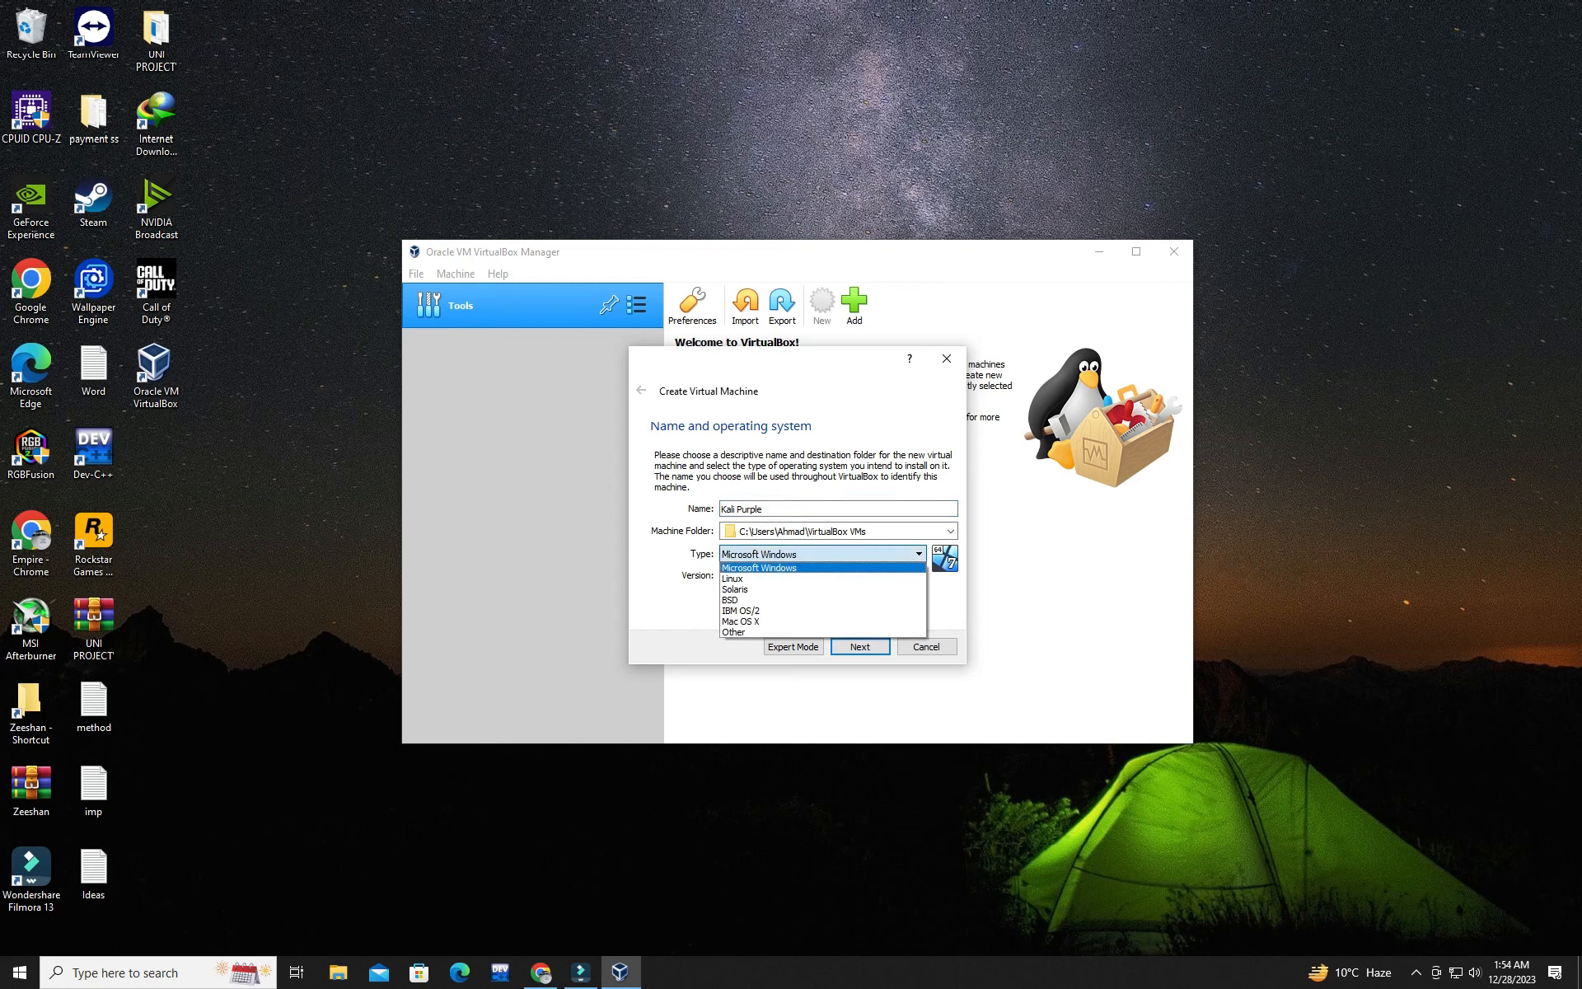
{"action": "left_click", "coordinate": [823, 579]}
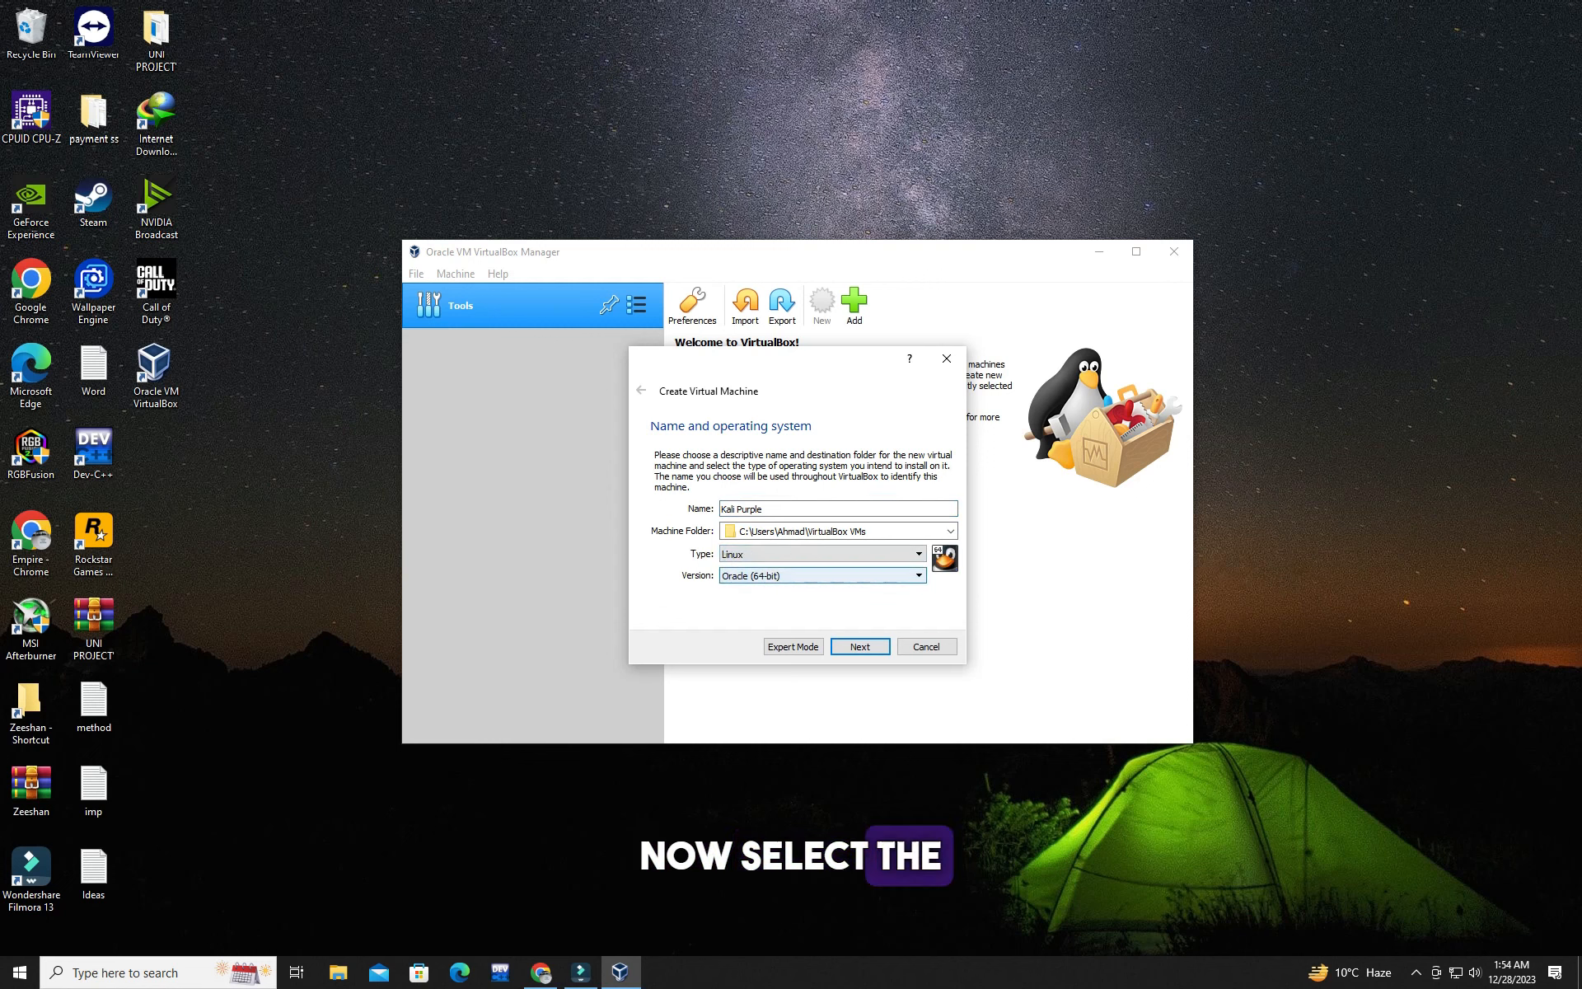
{"action": "left_click", "coordinate": [822, 575]}
{"action": "scroll", "coordinate": [816, 600], "scroll_direction": "up", "scroll_amount": 3}
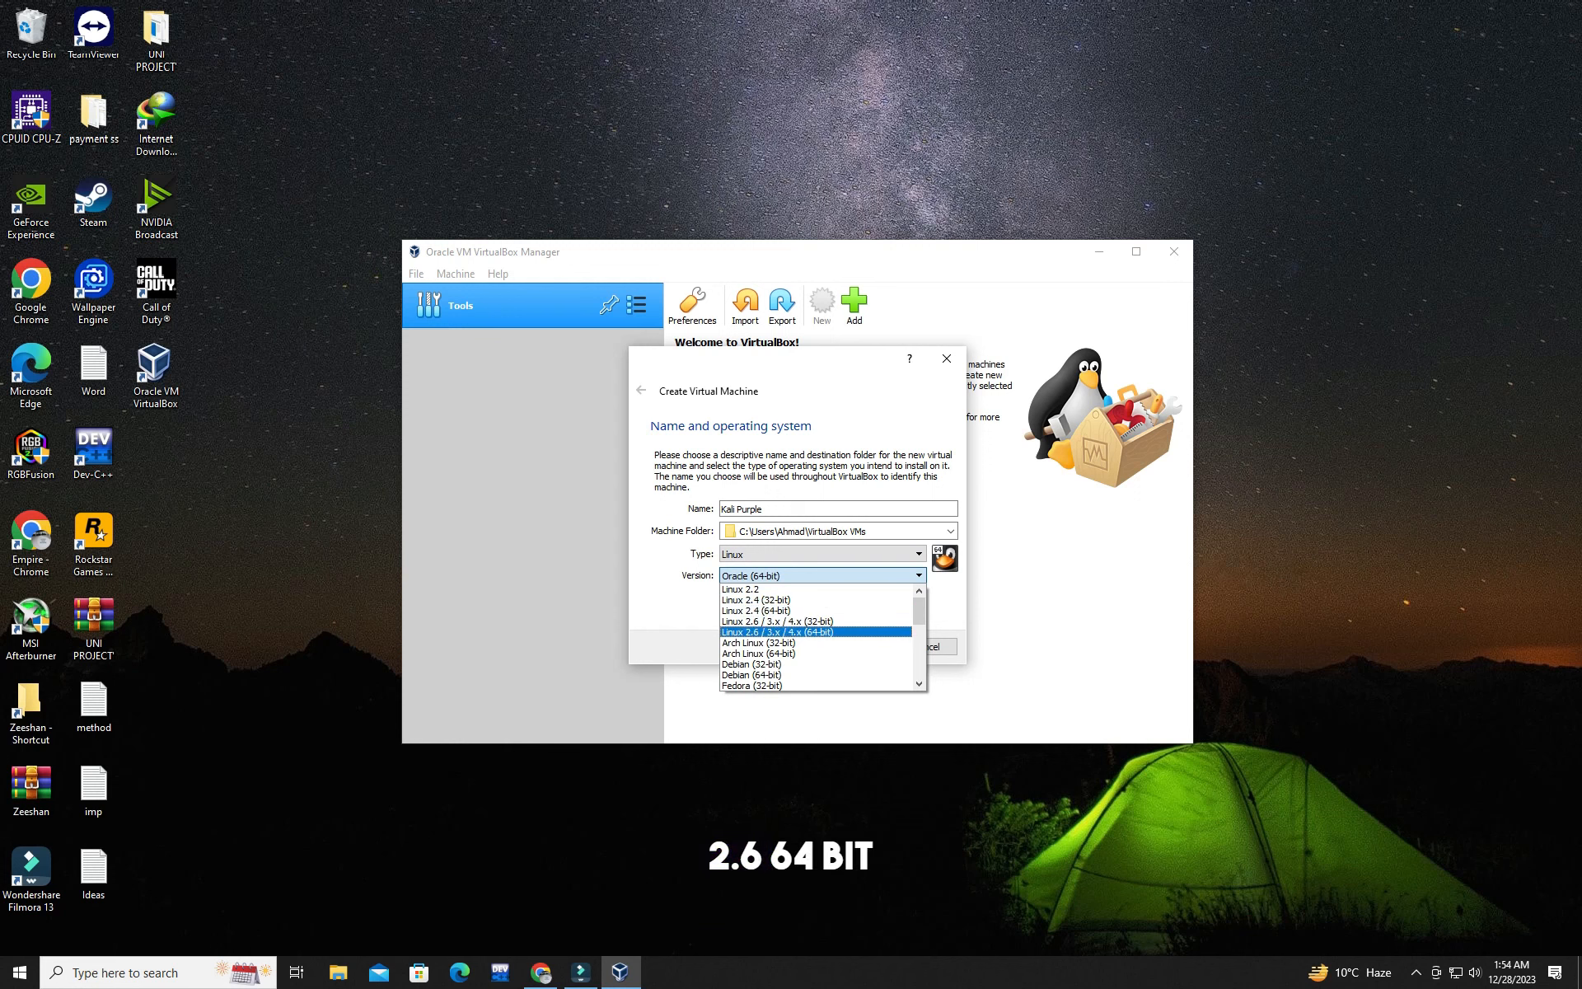
{"action": "left_click", "coordinate": [777, 631]}
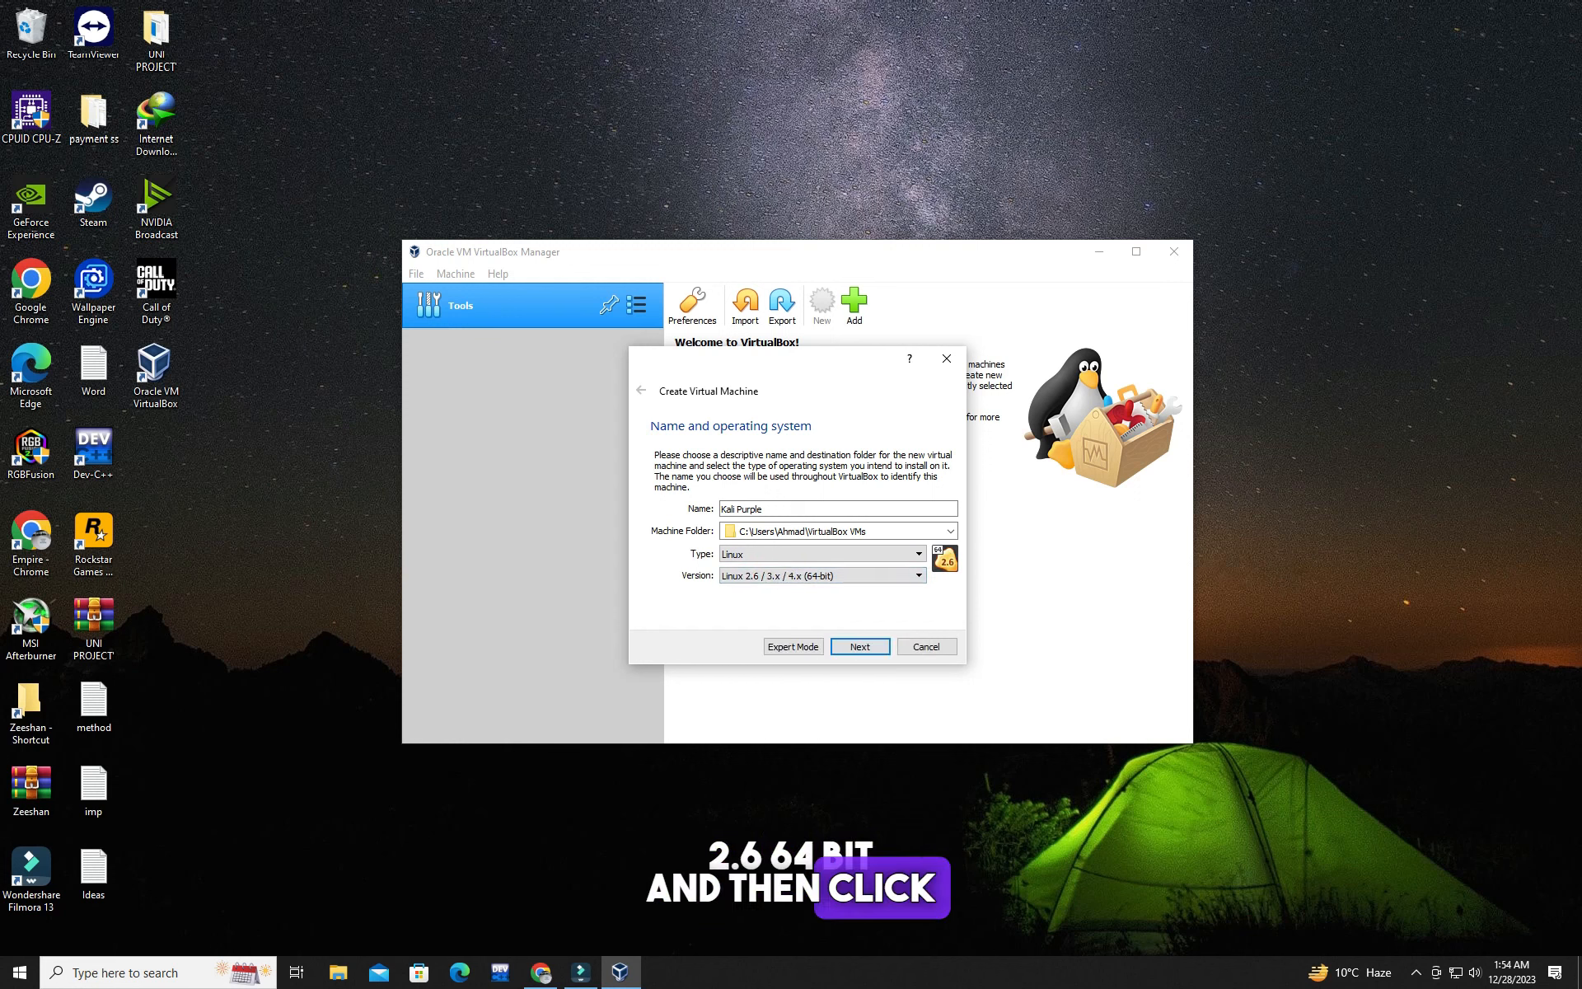
{"action": "left_click", "coordinate": [860, 647]}
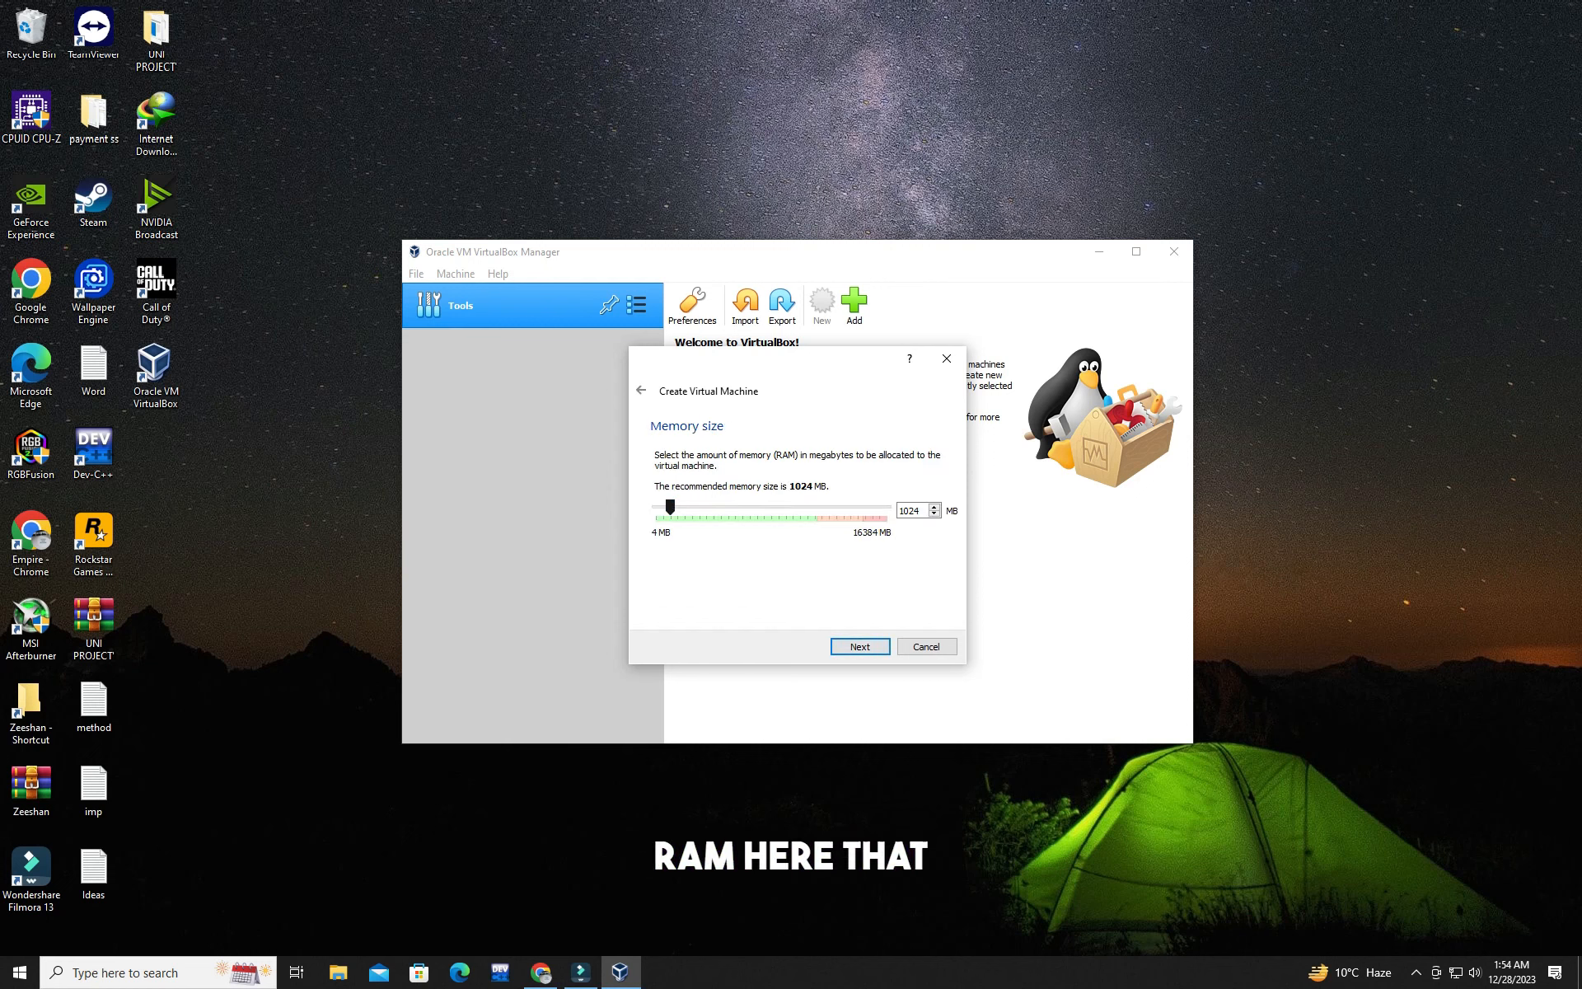
Step: Allocate 8192 MB of memory and choose a new dynamically allocated VDI virtual hard disk for the machine
{"action": "left_click_drag", "start_coordinate": [670, 507], "coordinate": [771, 507]}
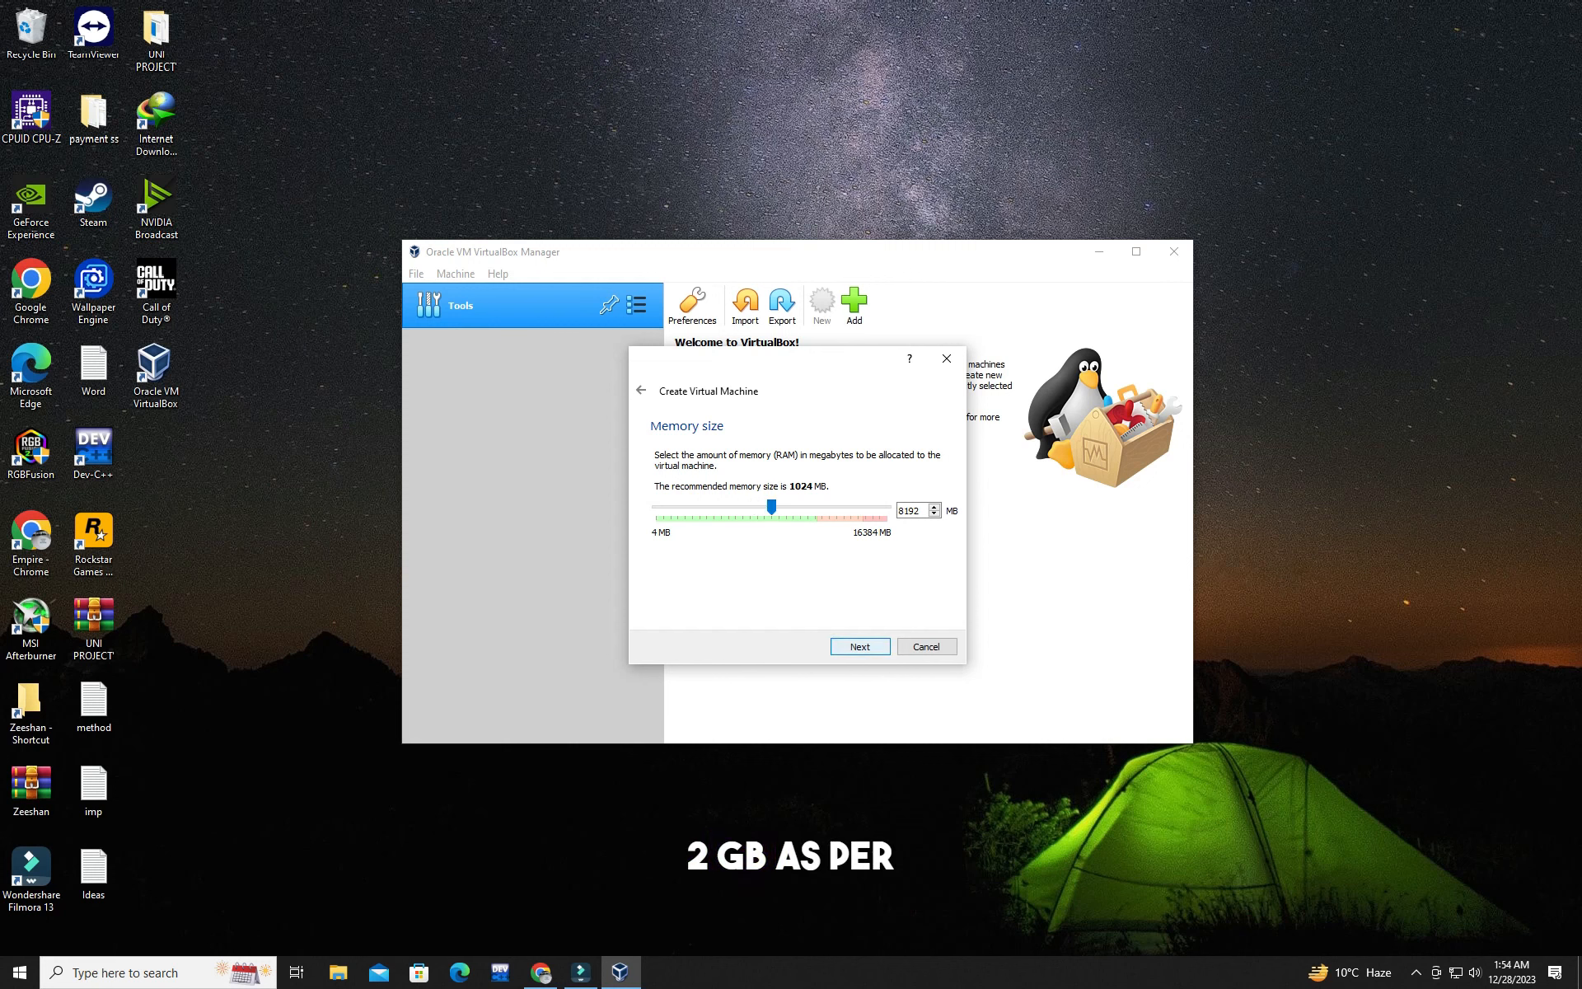
{"action": "key", "text": "Return"}
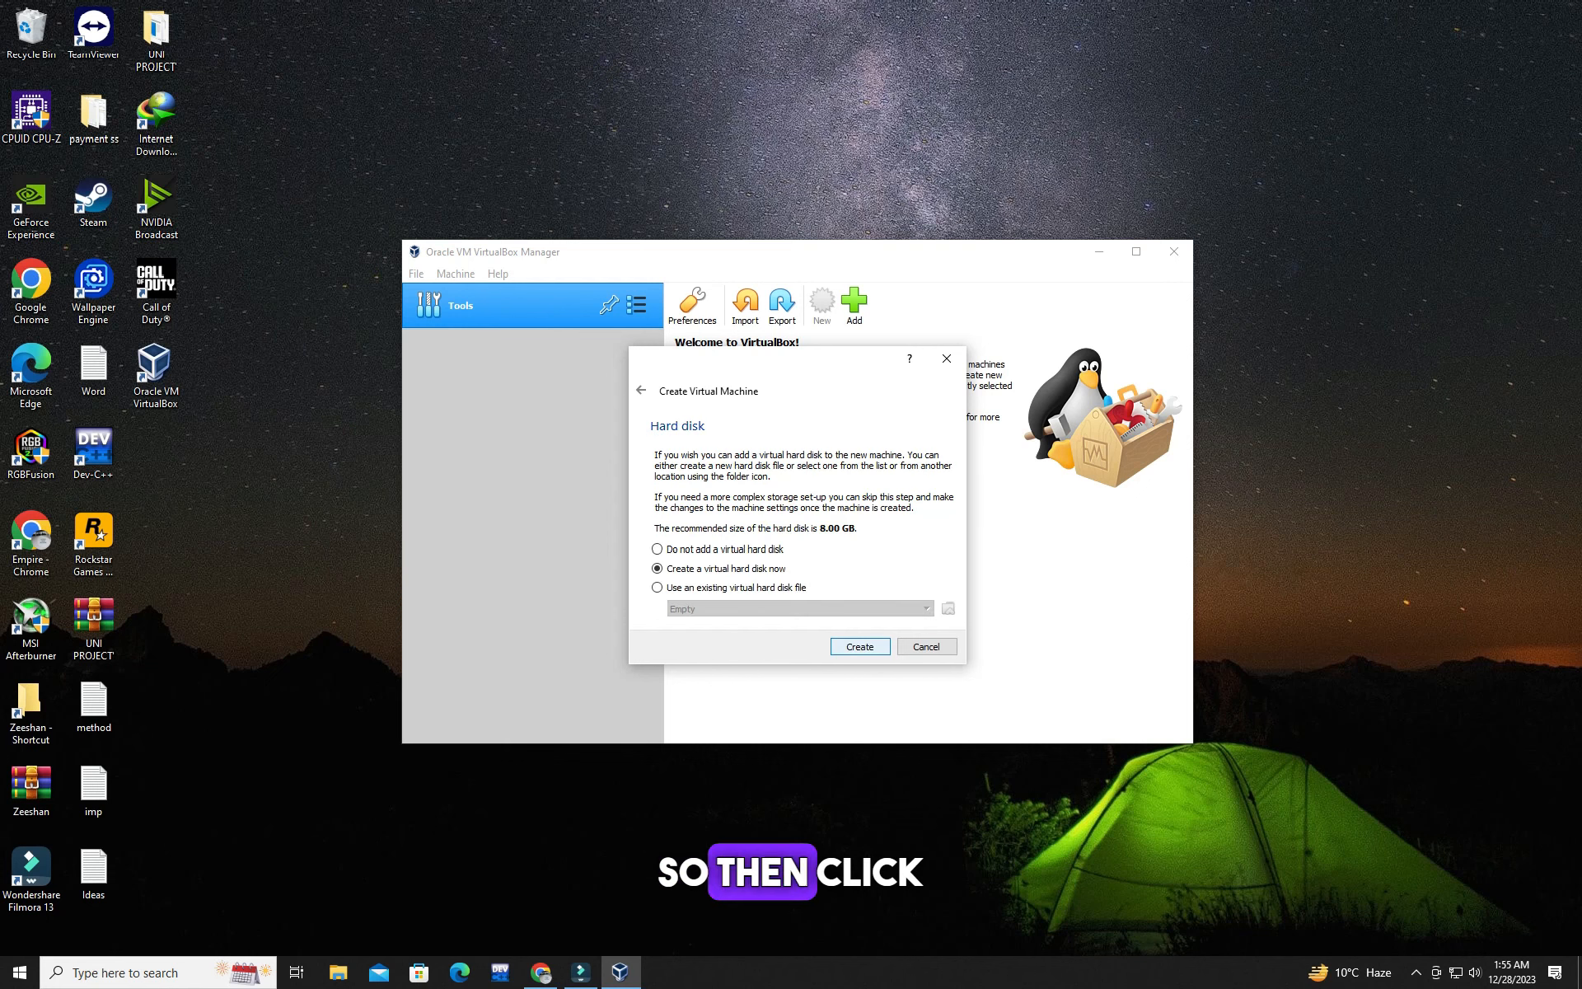
{"action": "key", "text": "Return"}
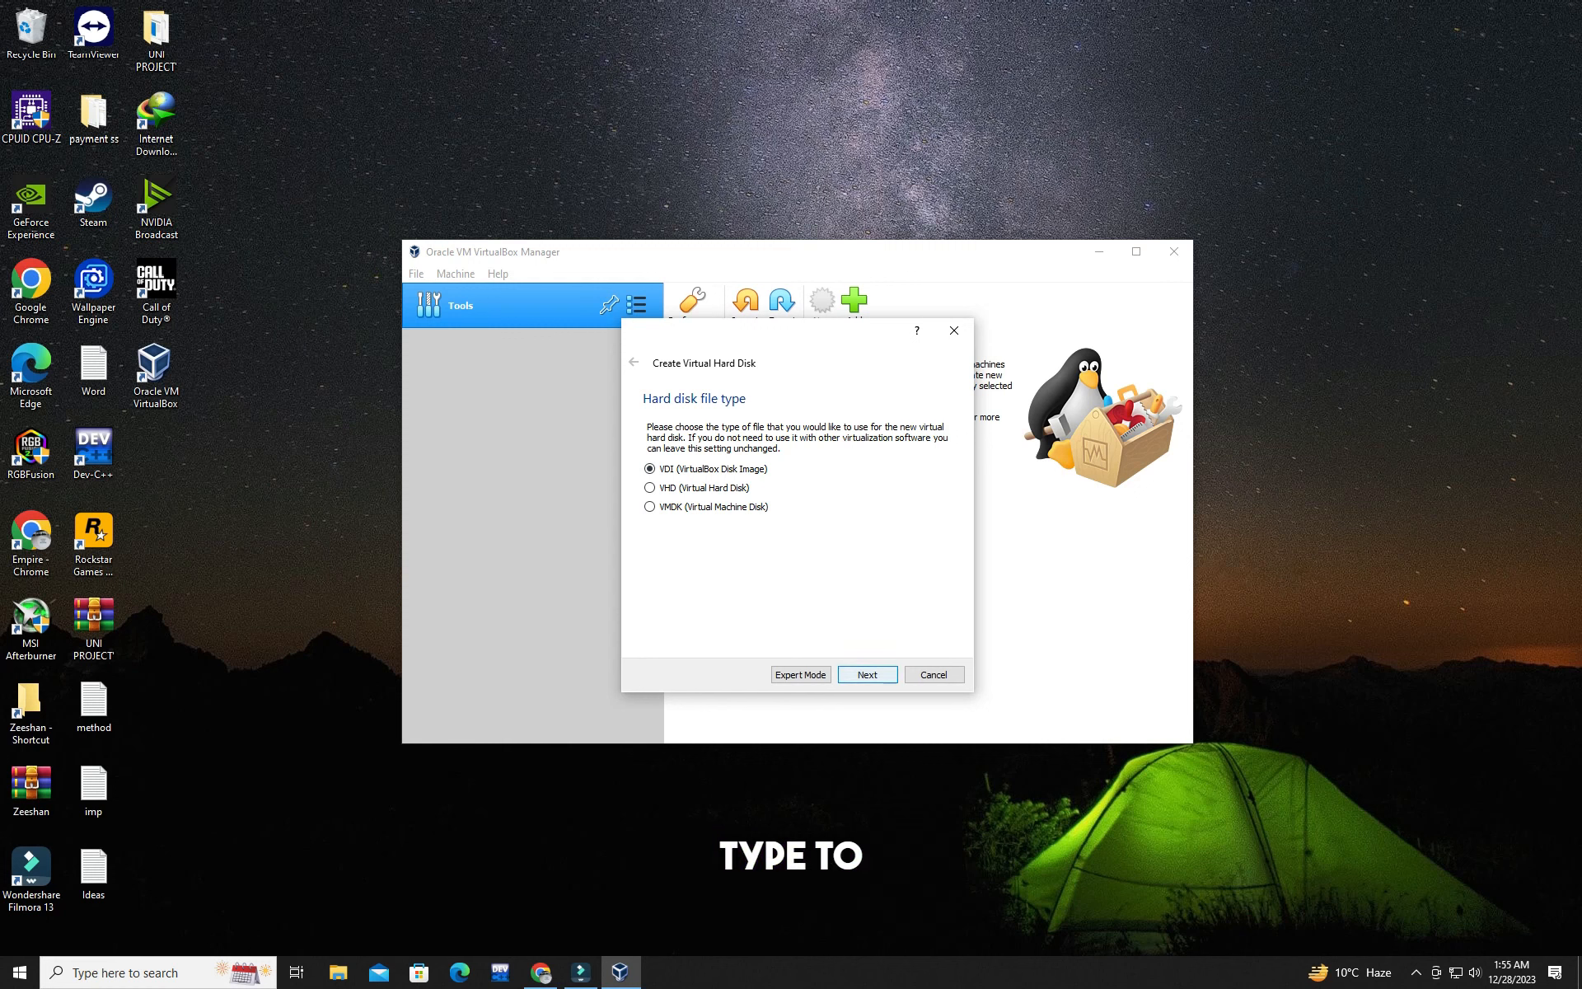
{"action": "key", "text": "Return"}
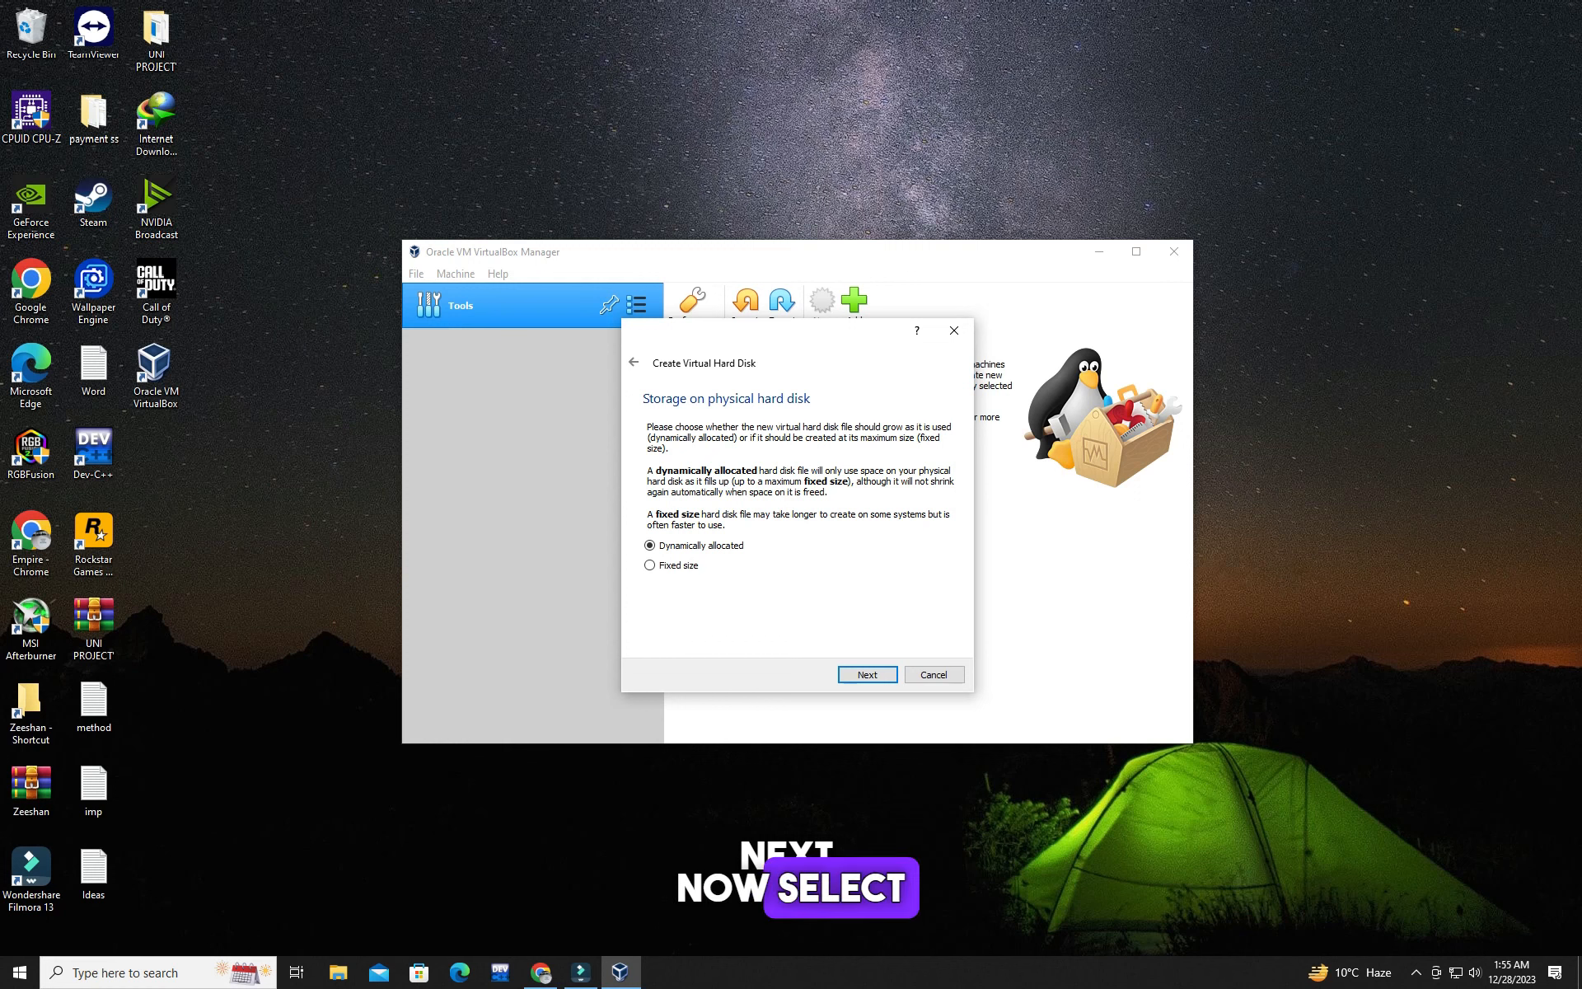
{"action": "key", "text": "Return"}
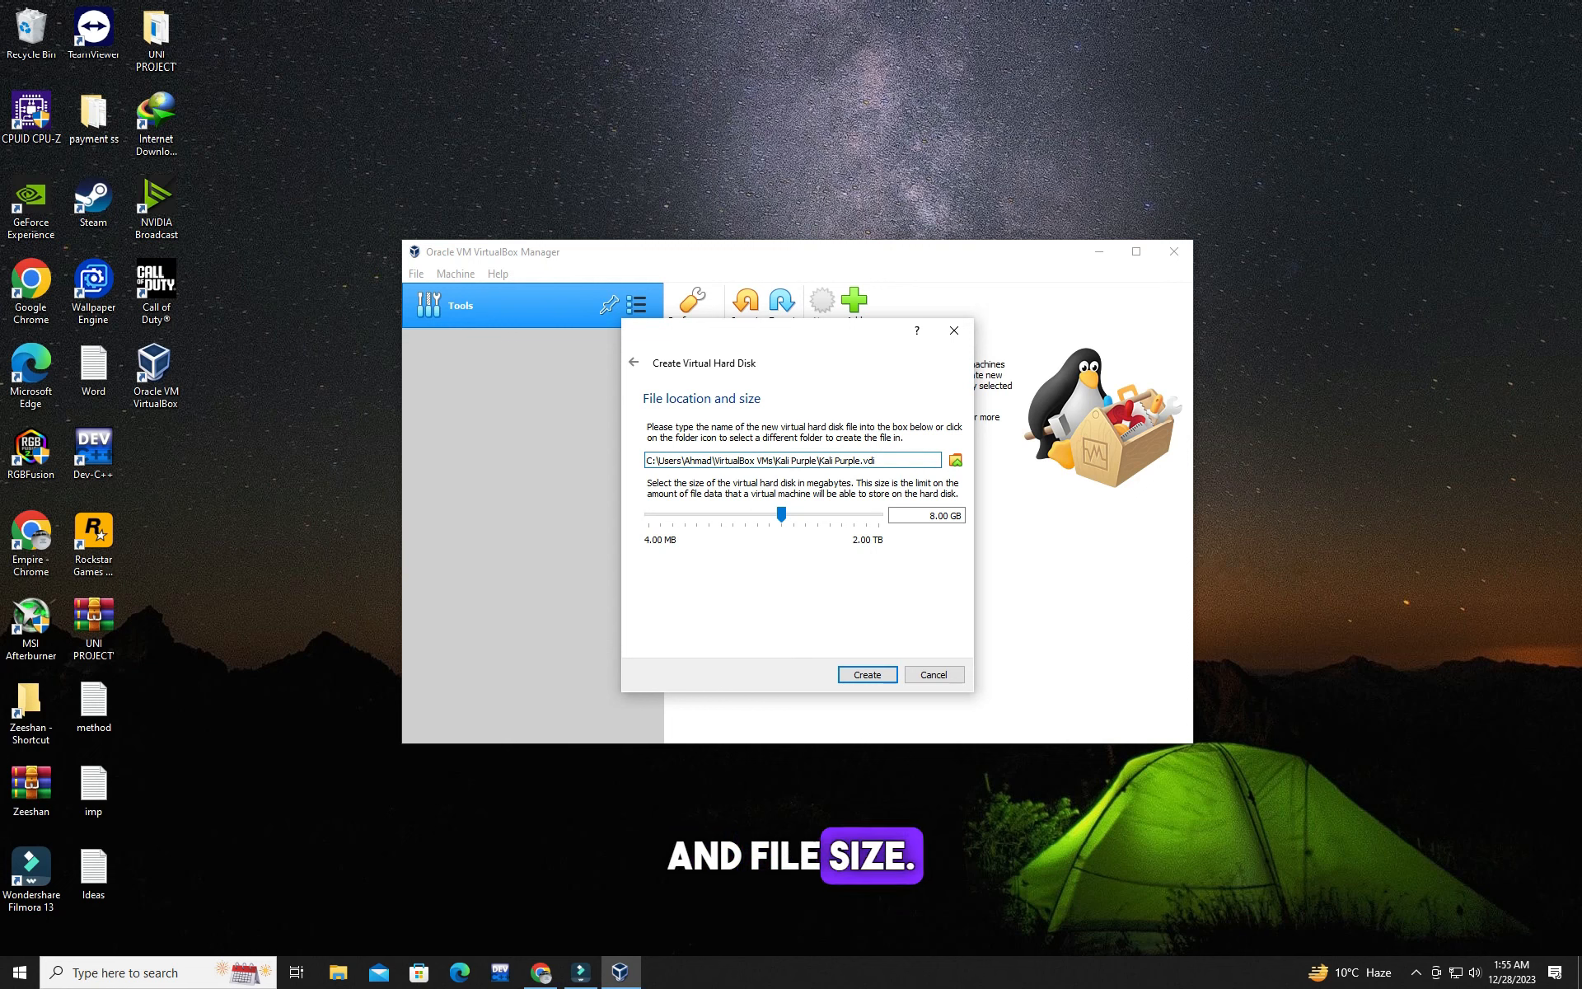
Step: Store the Kali Purple virtual disk file on Local Disk (J:) and create it with a size of 74.55 GB
{"action": "left_click", "coordinate": [956, 461]}
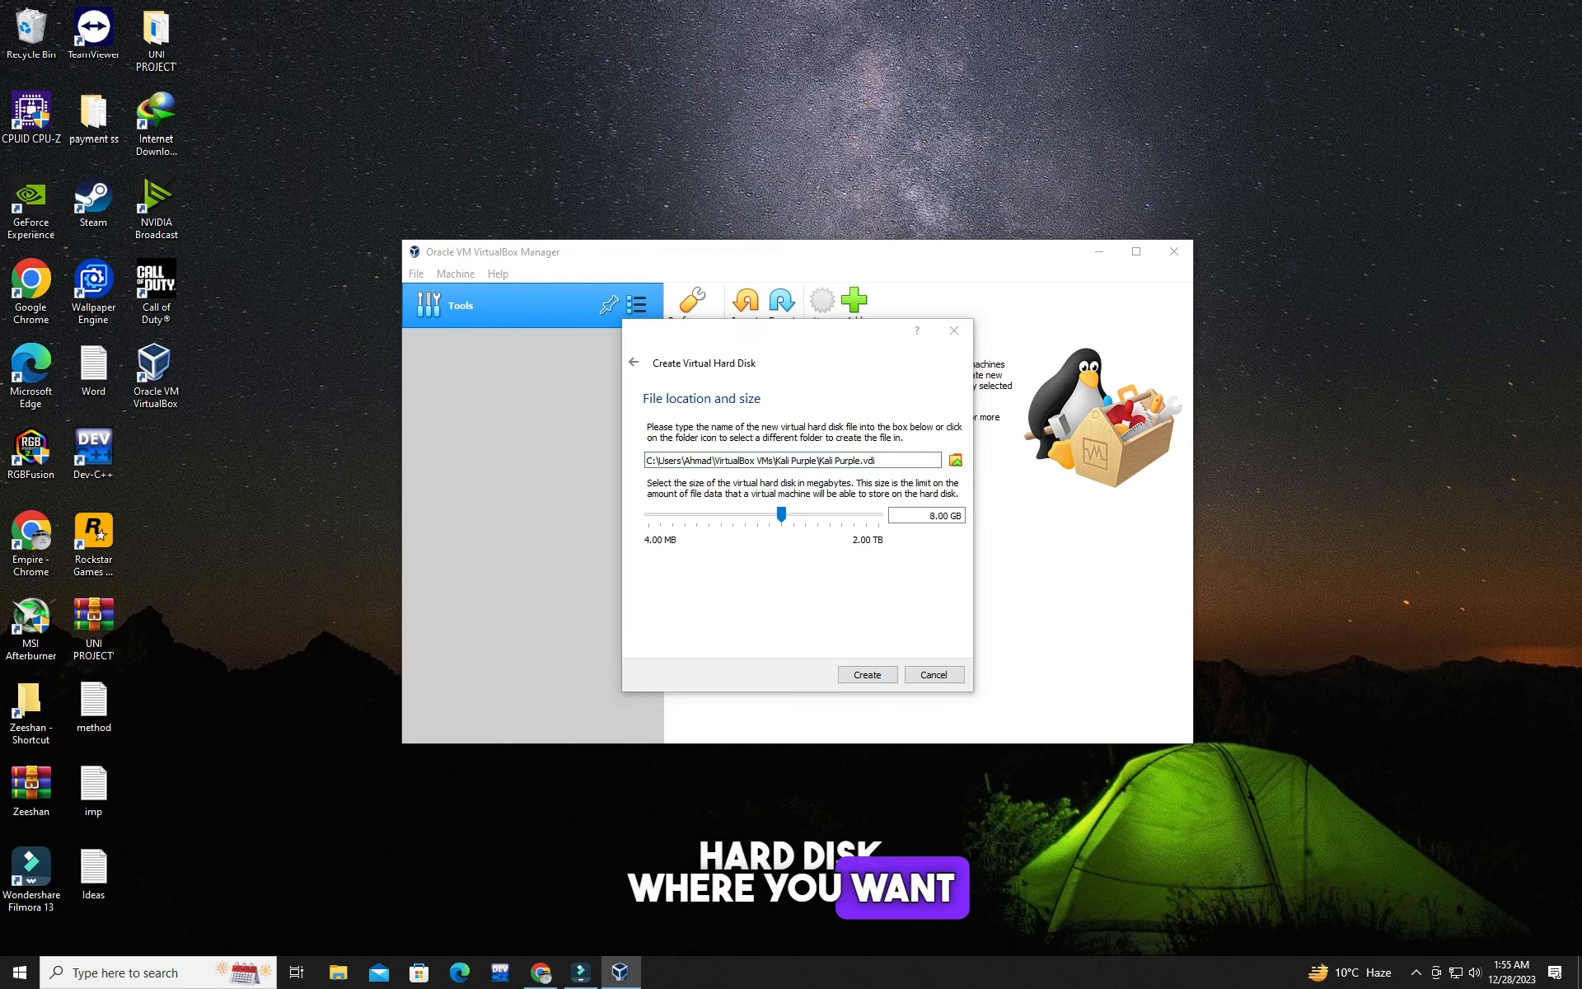
{"action": "scroll", "coordinate": [697, 598], "scroll_direction": "down", "scroll_amount": 3}
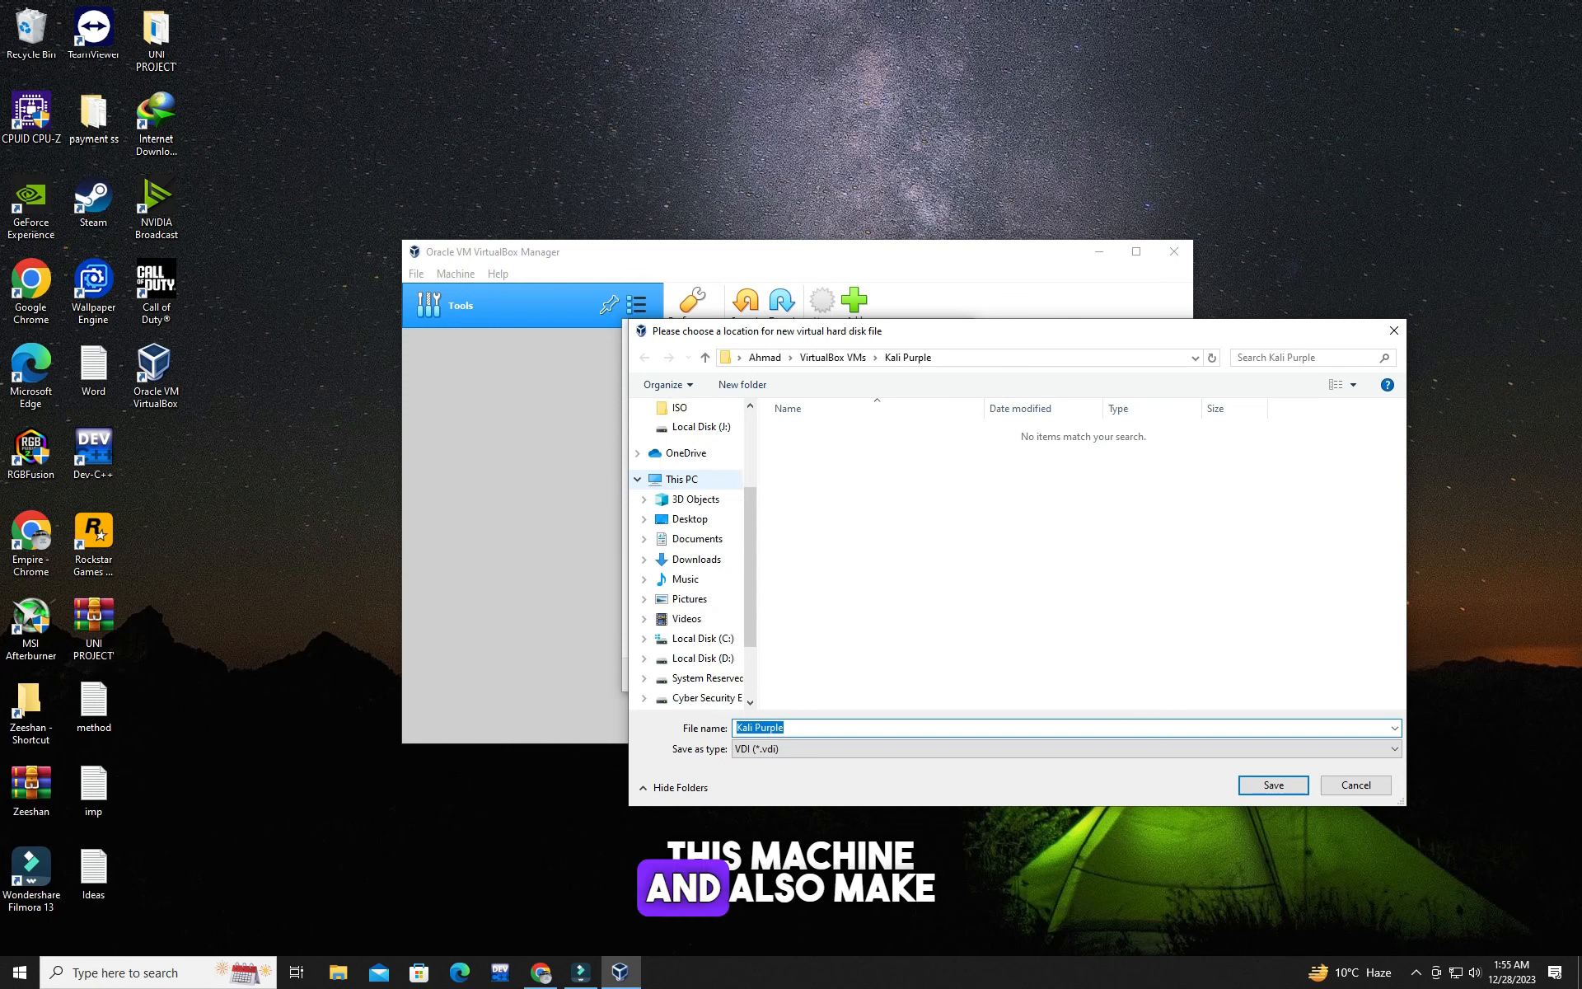
{"action": "left_click", "coordinate": [702, 599]}
{"action": "left_click", "coordinate": [682, 440]}
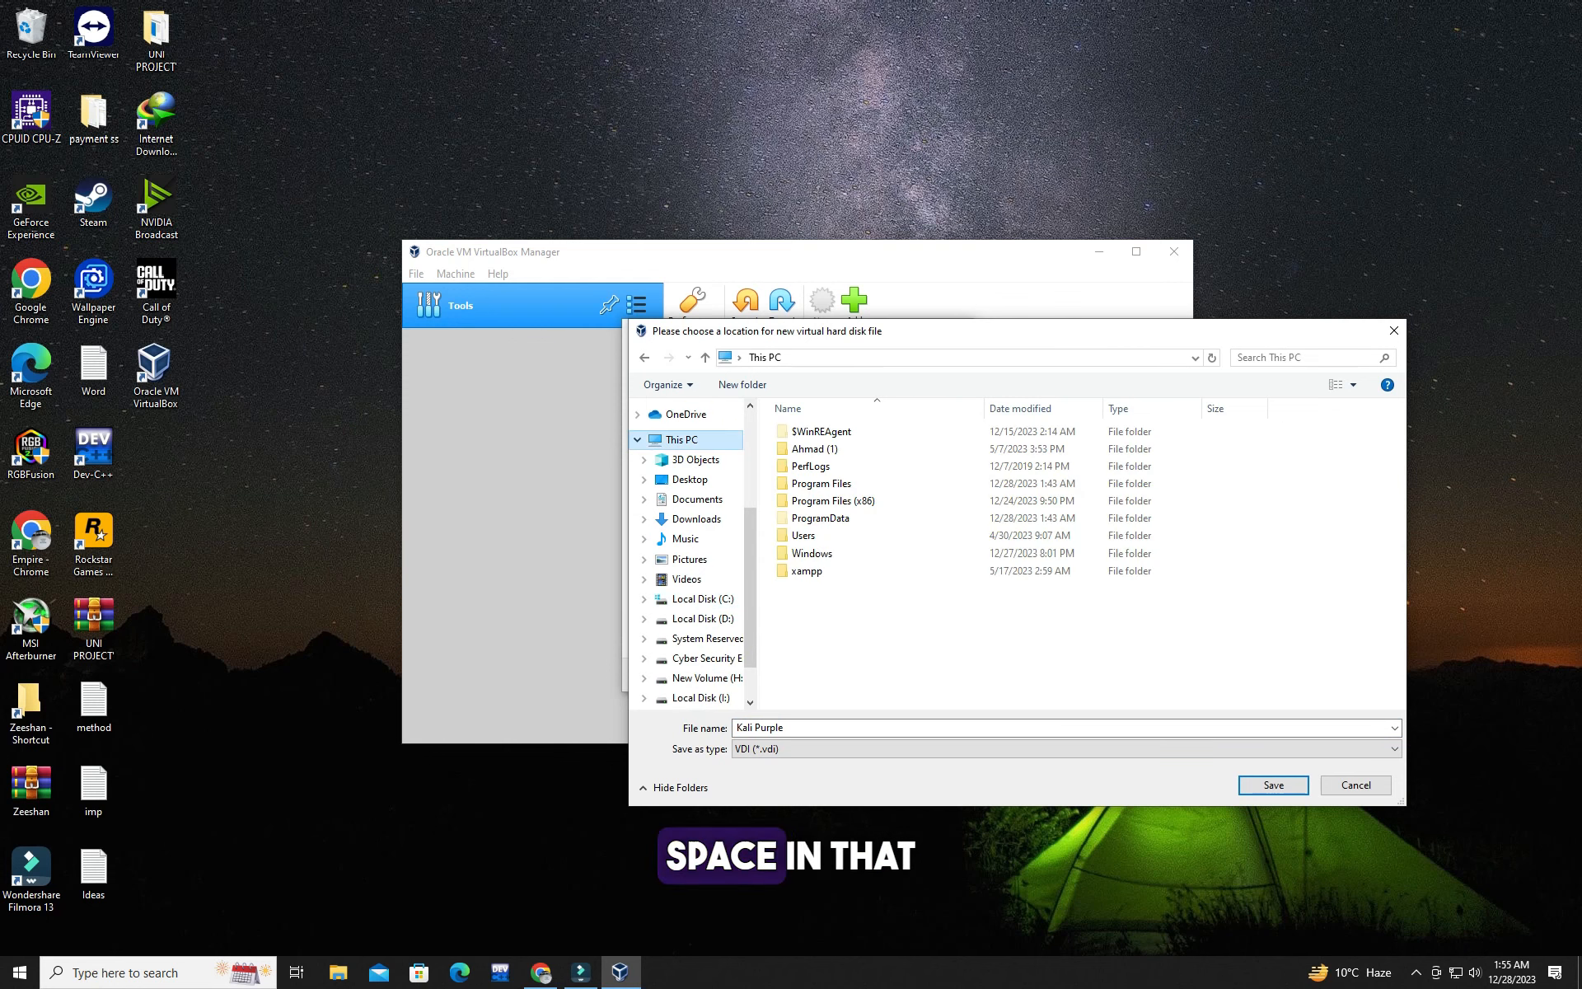
{"action": "scroll", "coordinate": [874, 593], "scroll_direction": "down", "scroll_amount": 3}
{"action": "left_click", "coordinate": [874, 686]}
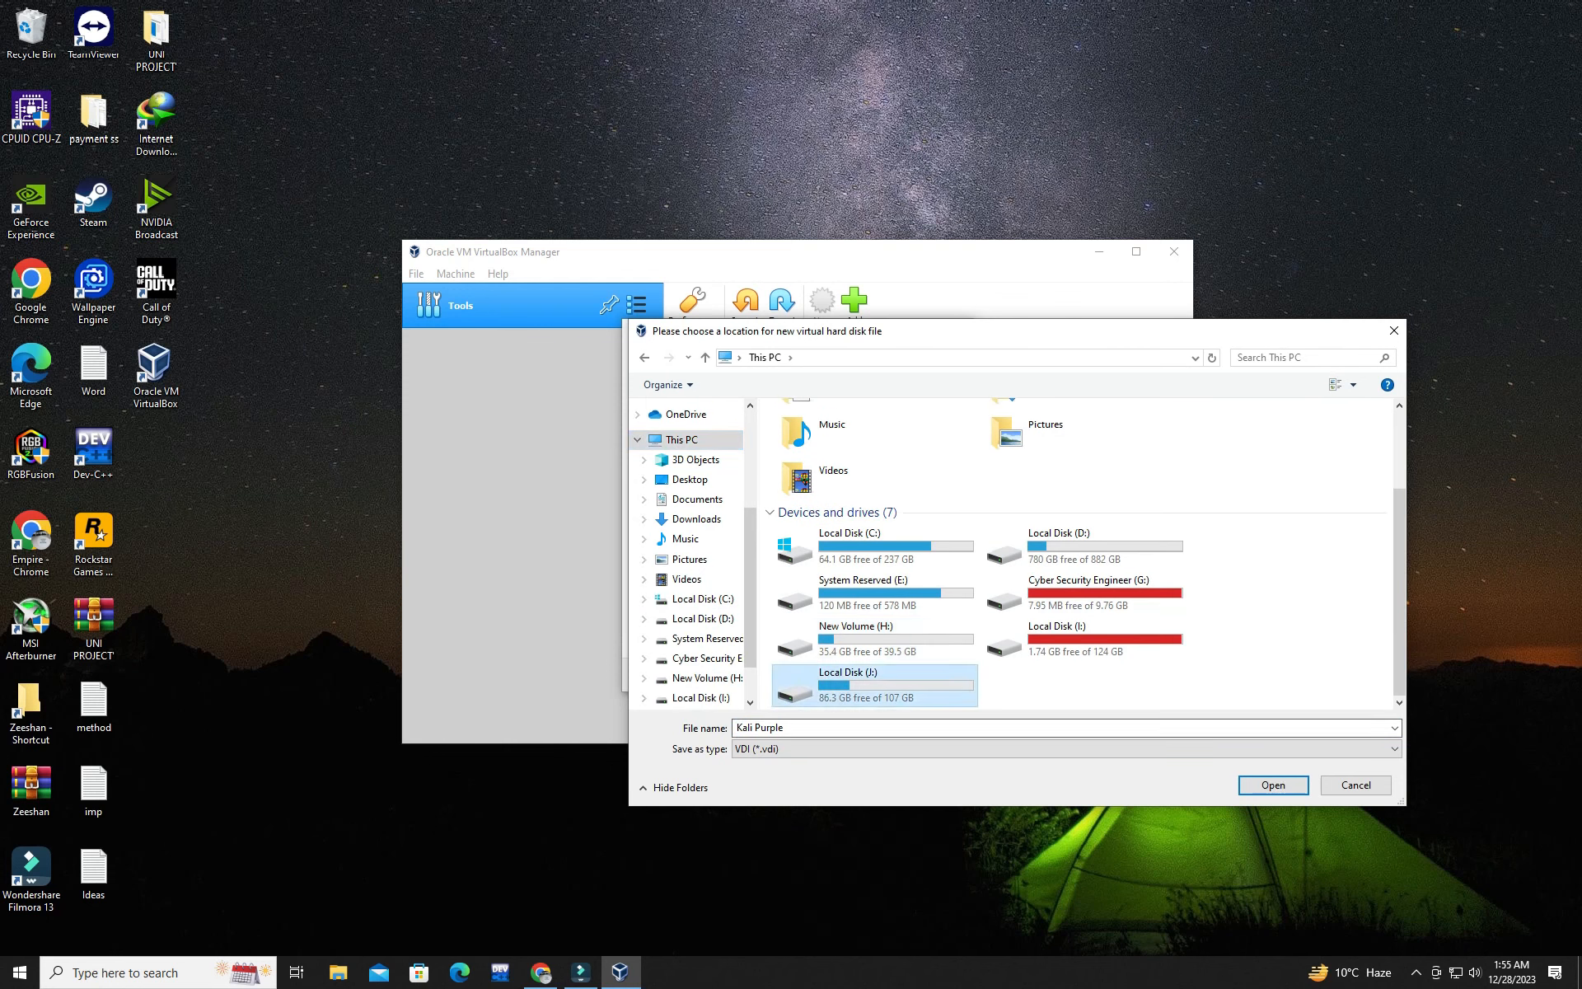
{"action": "left_click", "coordinate": [1273, 785]}
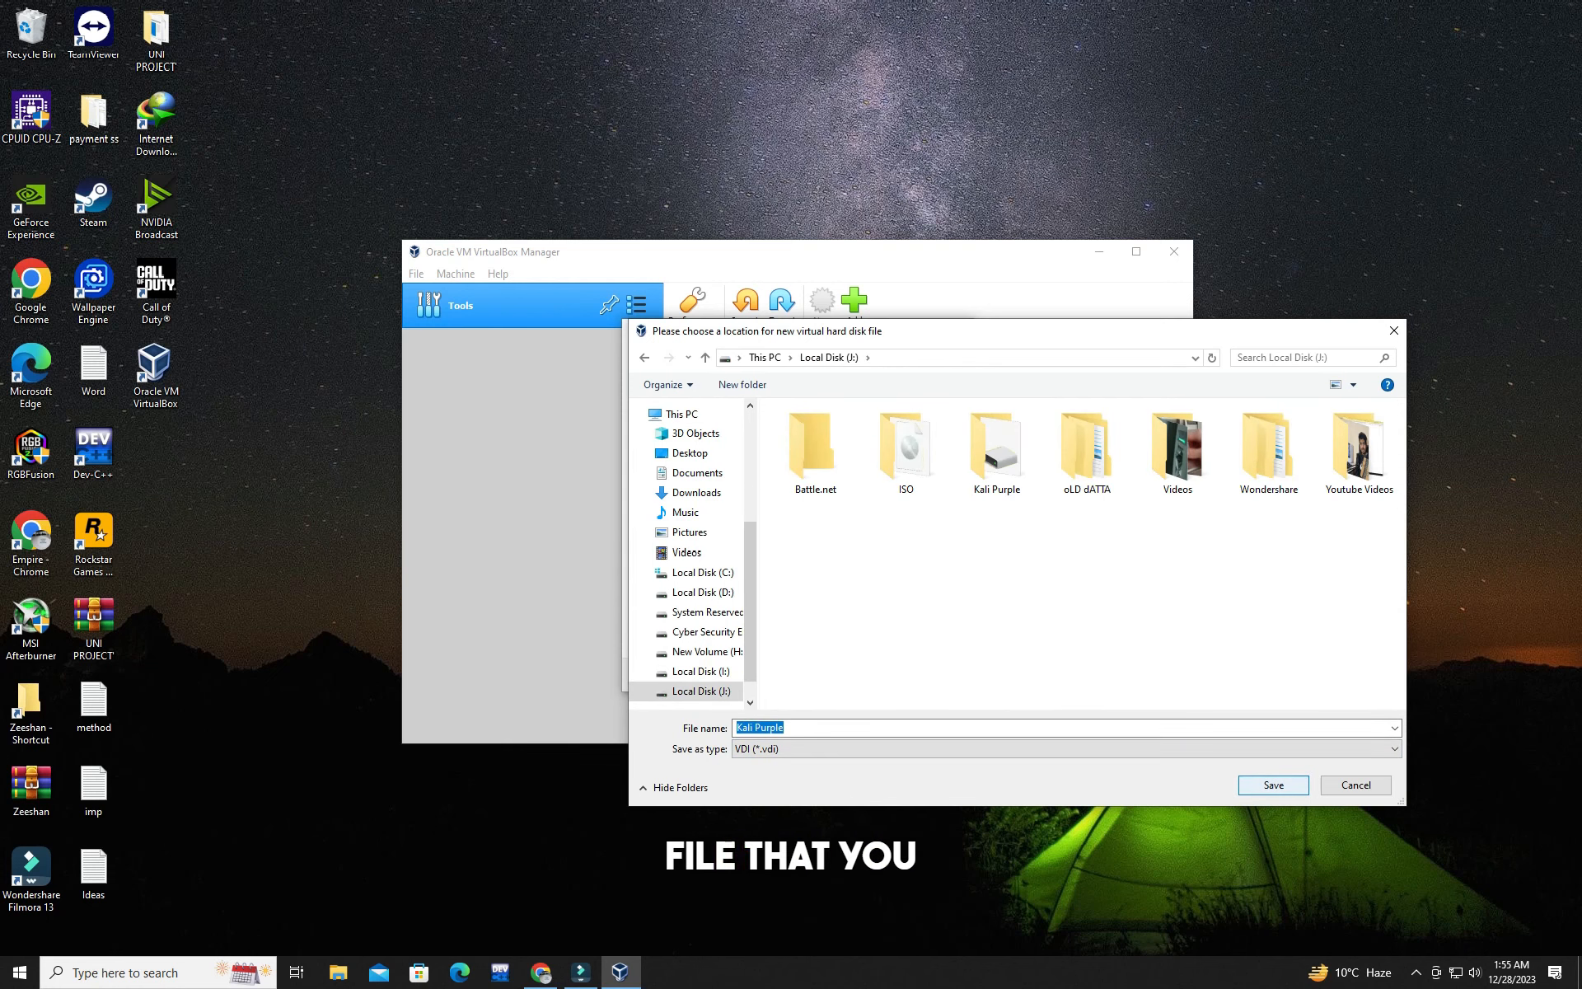
{"action": "key", "text": "Return"}
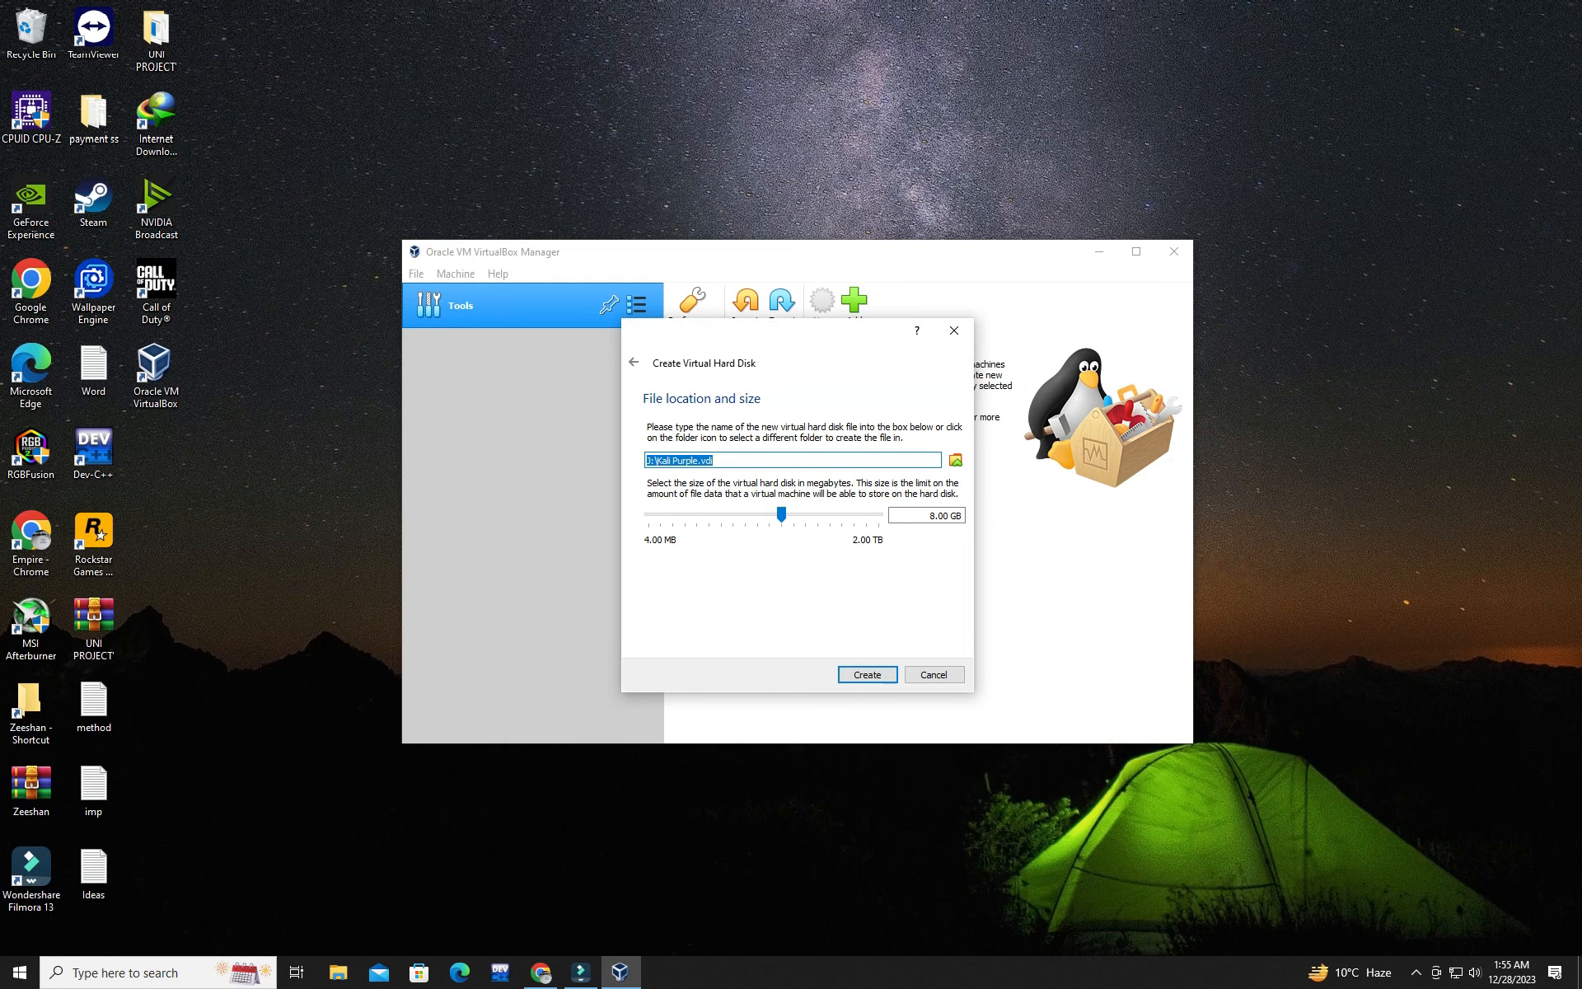
{"action": "left_click_drag", "start_coordinate": [781, 514], "coordinate": [820, 515]}
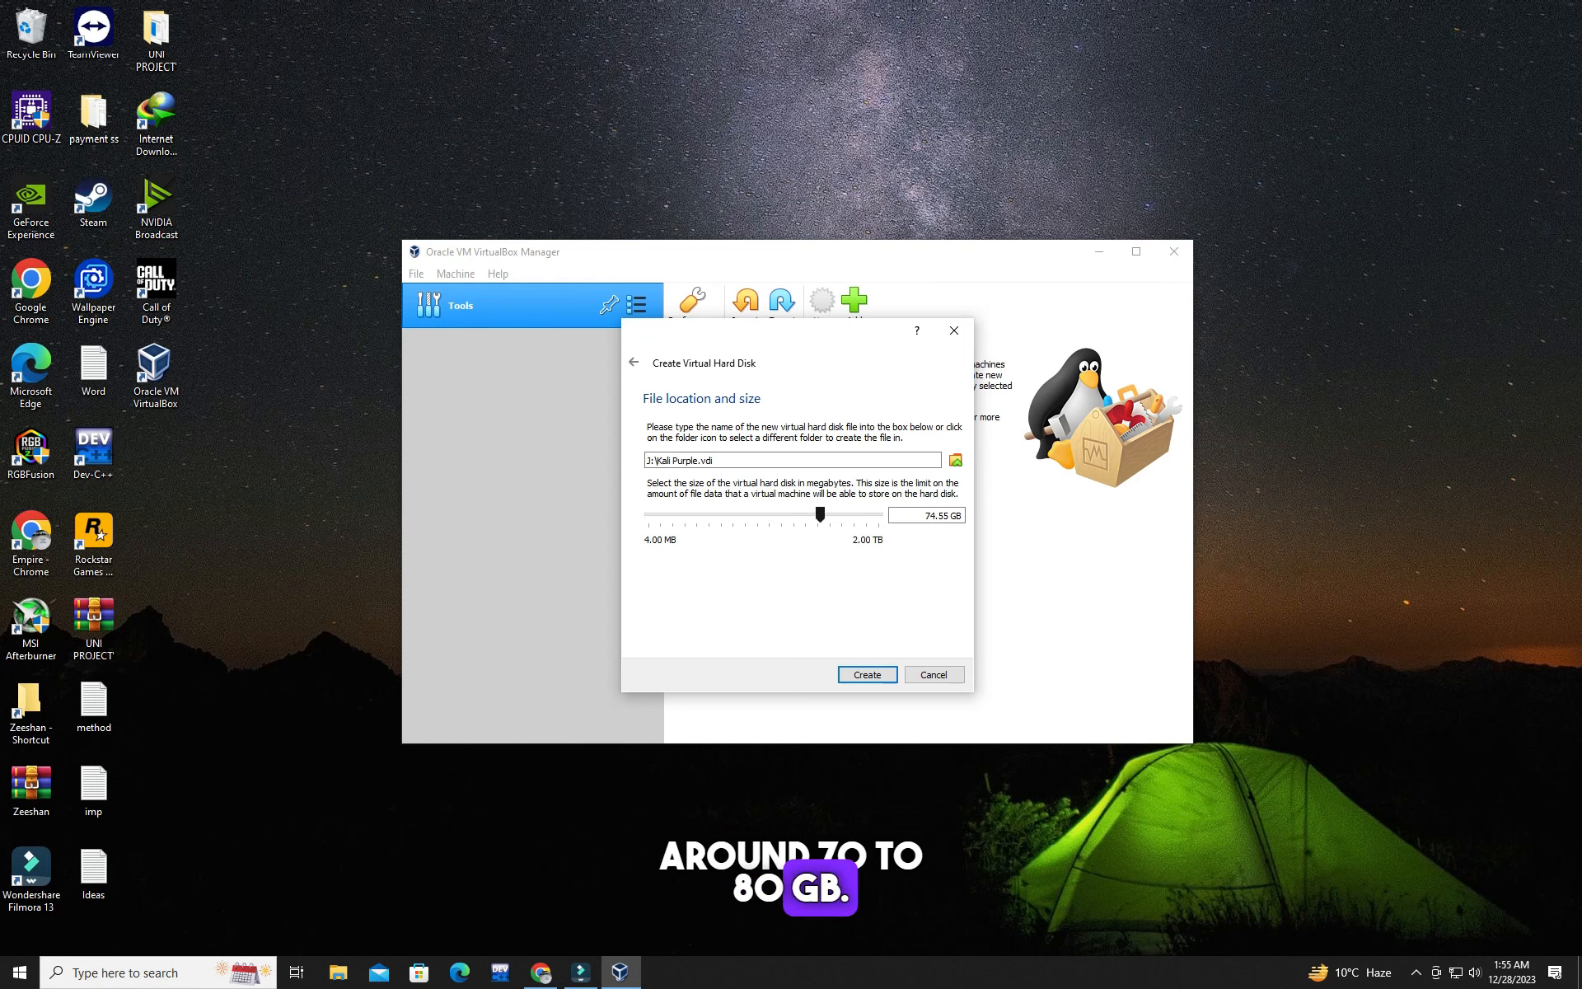
{"action": "left_click", "coordinate": [868, 675]}
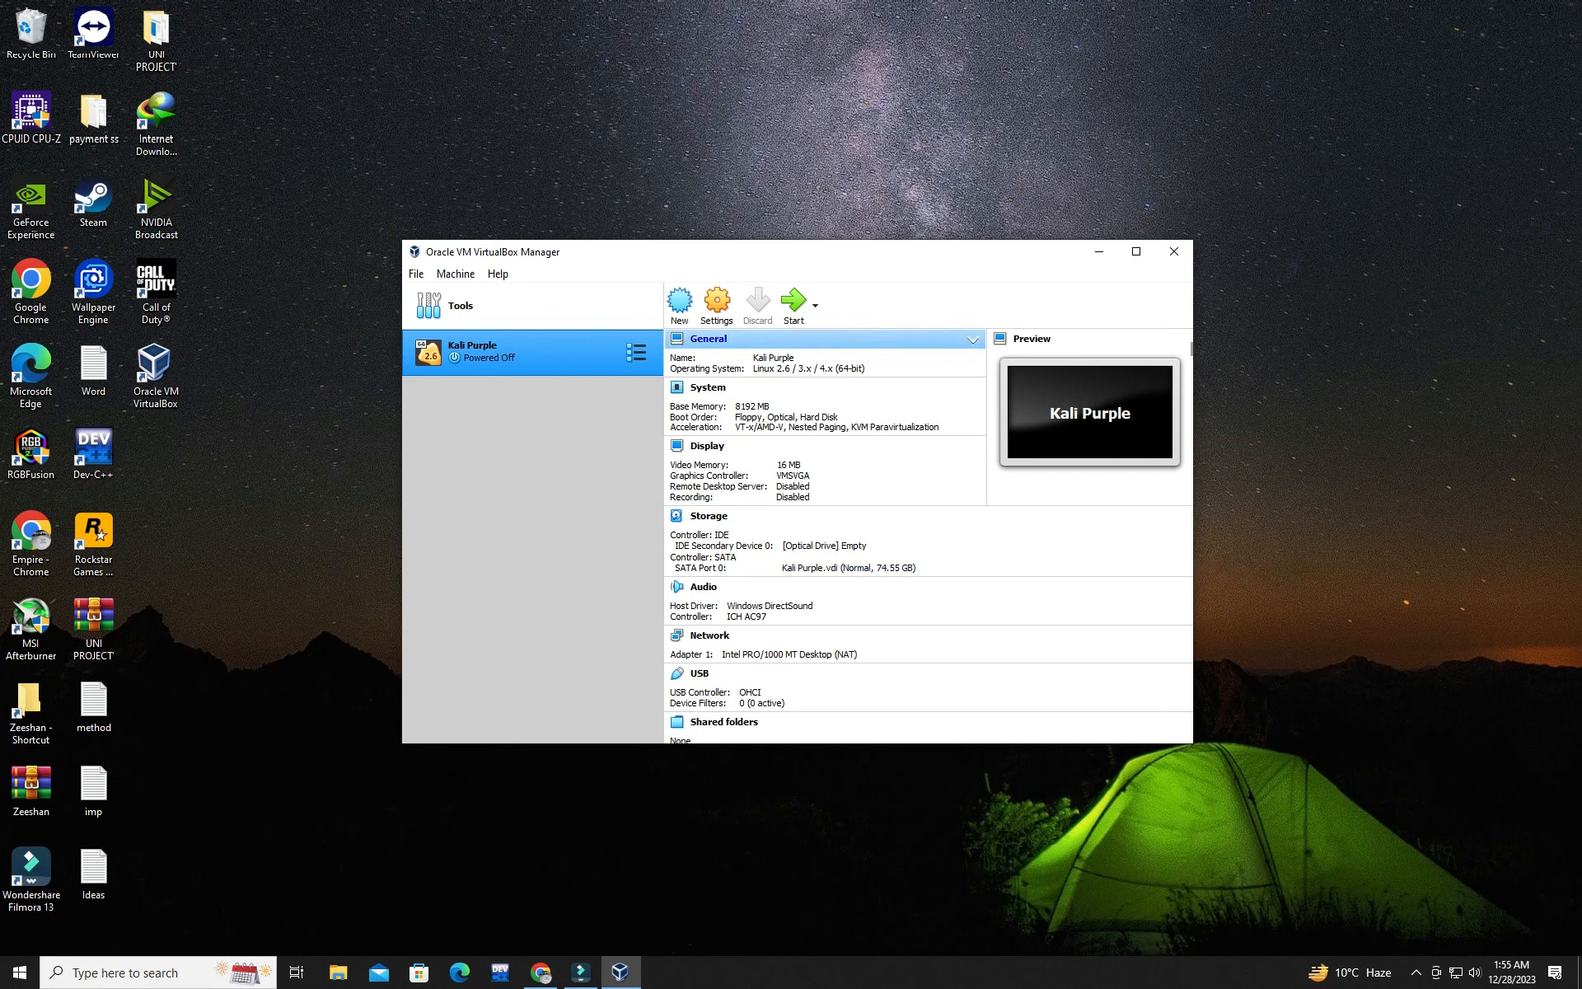
Step: Set the number of processors to 2 in the Kali Purple machine's system settings
{"action": "left_click", "coordinate": [716, 304]}
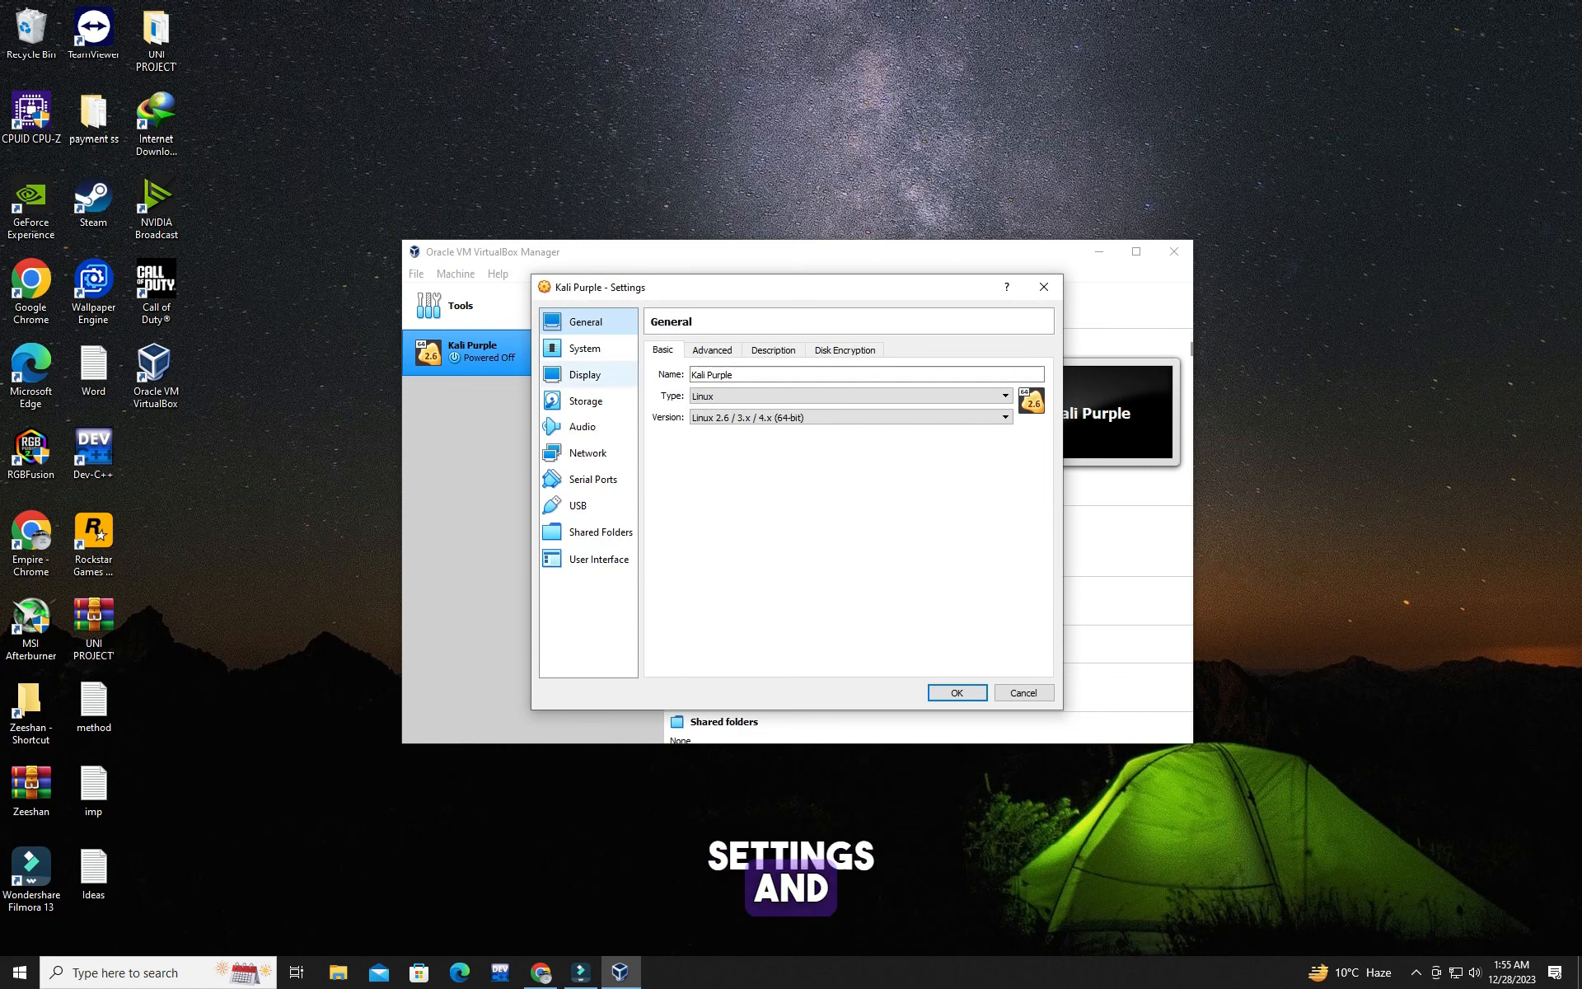
{"action": "left_click", "coordinate": [586, 349]}
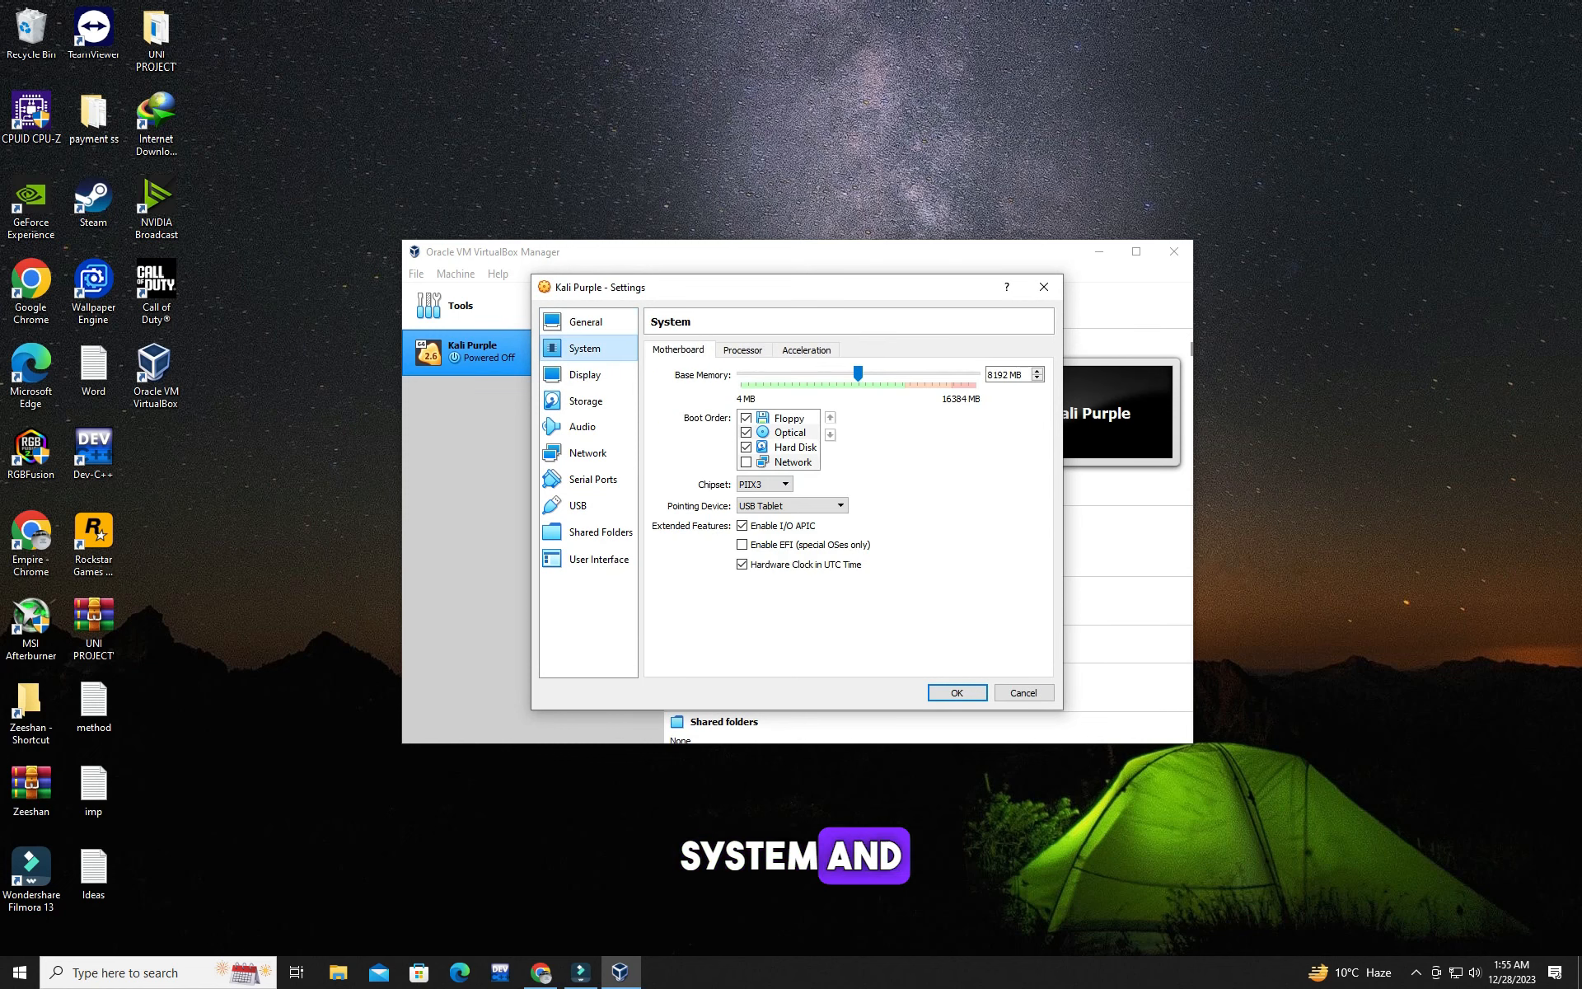
{"action": "left_click", "coordinate": [743, 350]}
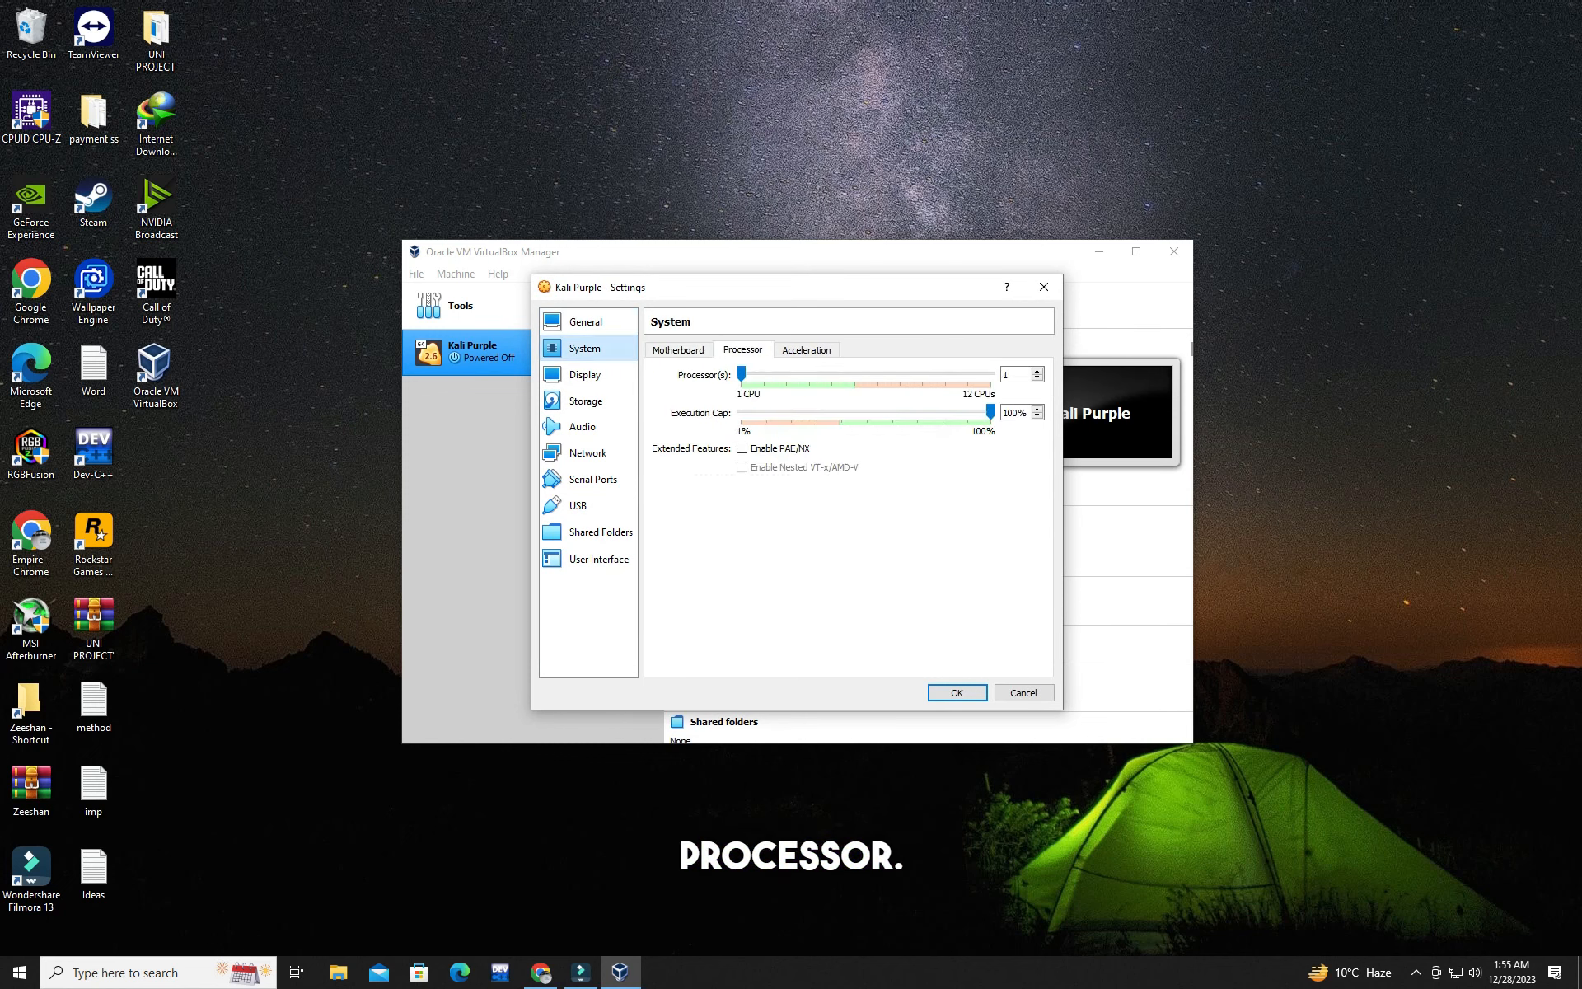
{"action": "left_click_drag", "start_coordinate": [1016, 375], "coordinate": [1001, 375]}
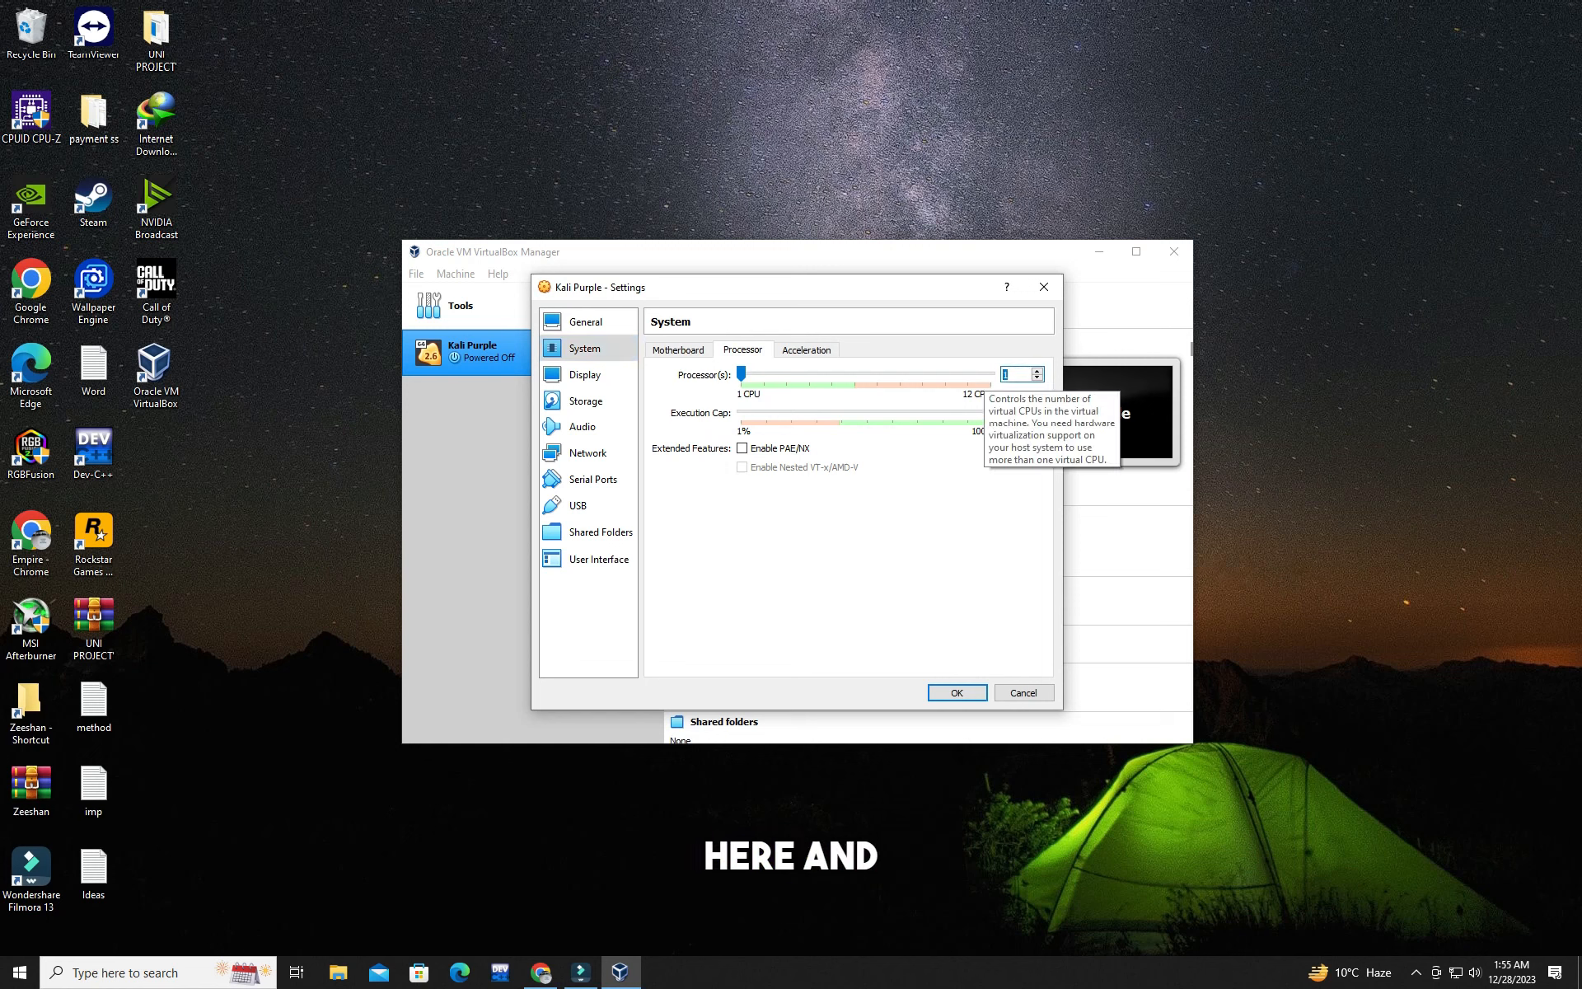
{"action": "type", "text": "4"}
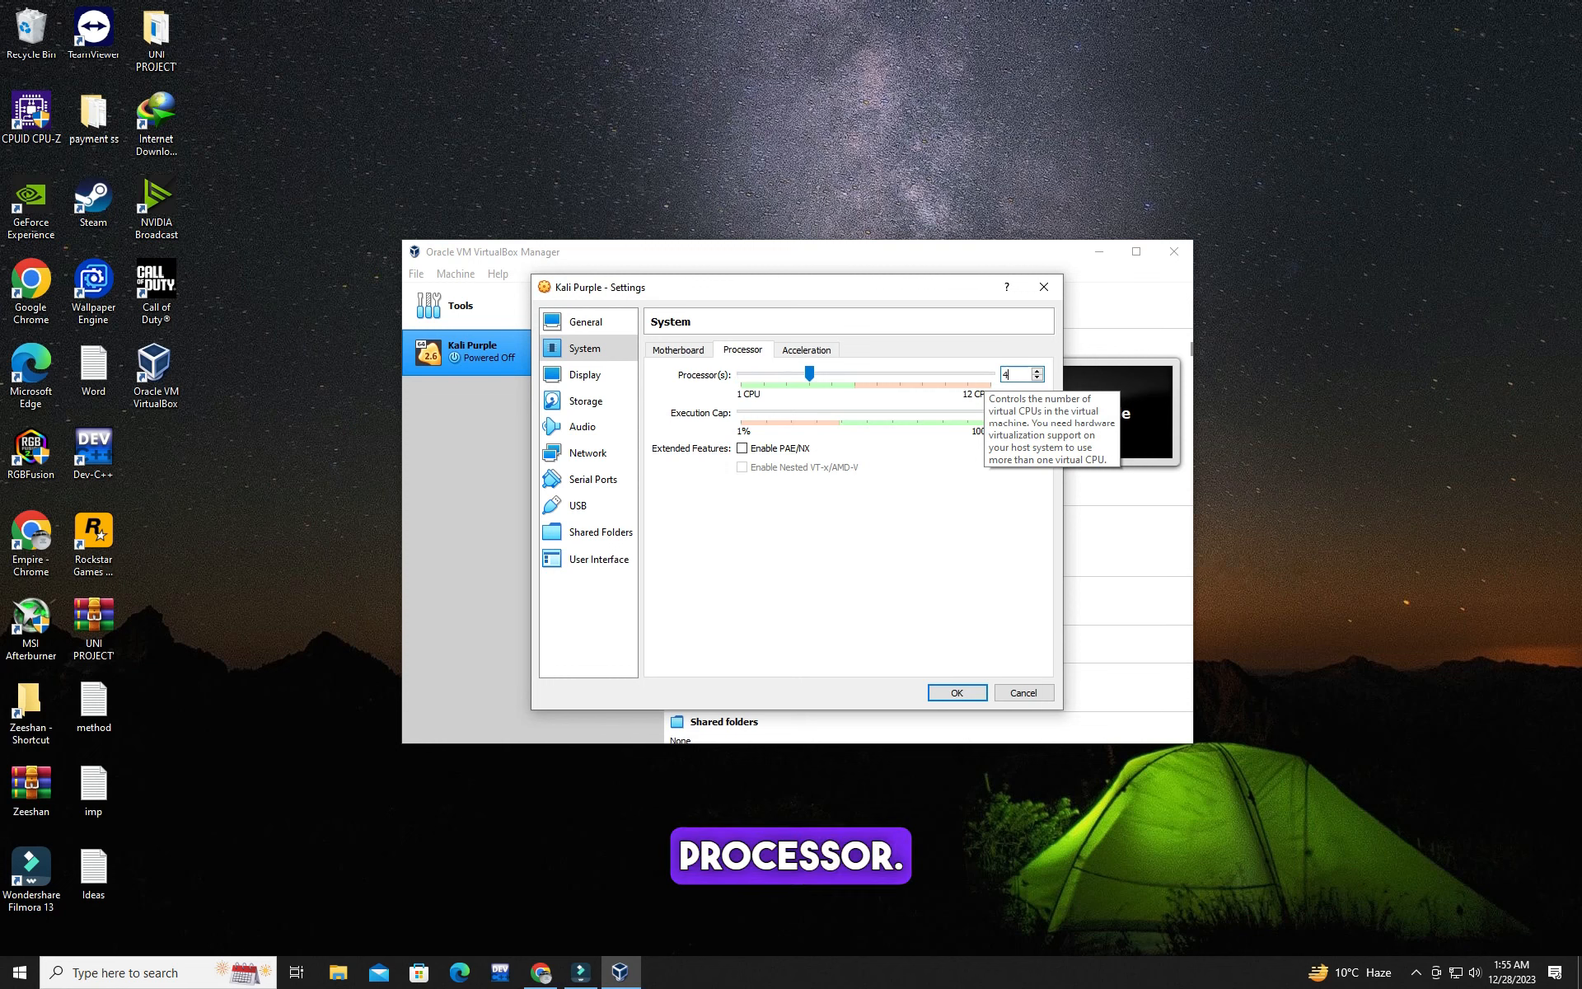
{"action": "type", "text": "2"}
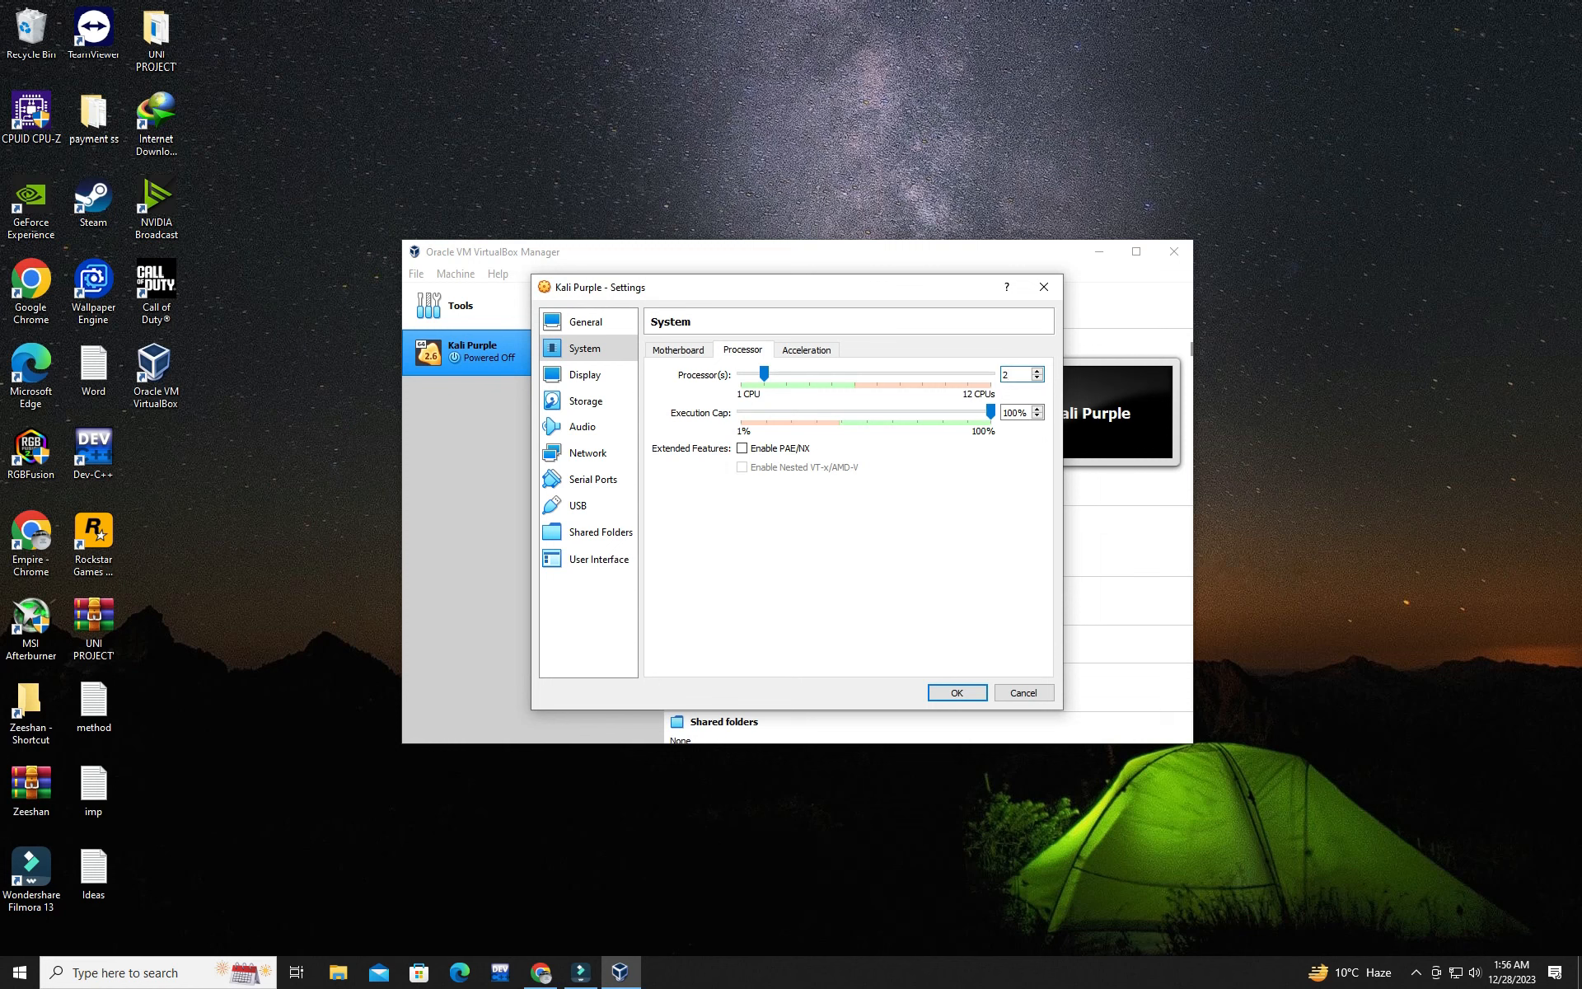
{"action": "left_click", "coordinate": [806, 350]}
{"action": "left_click", "coordinate": [744, 350]}
{"action": "left_click", "coordinate": [679, 350]}
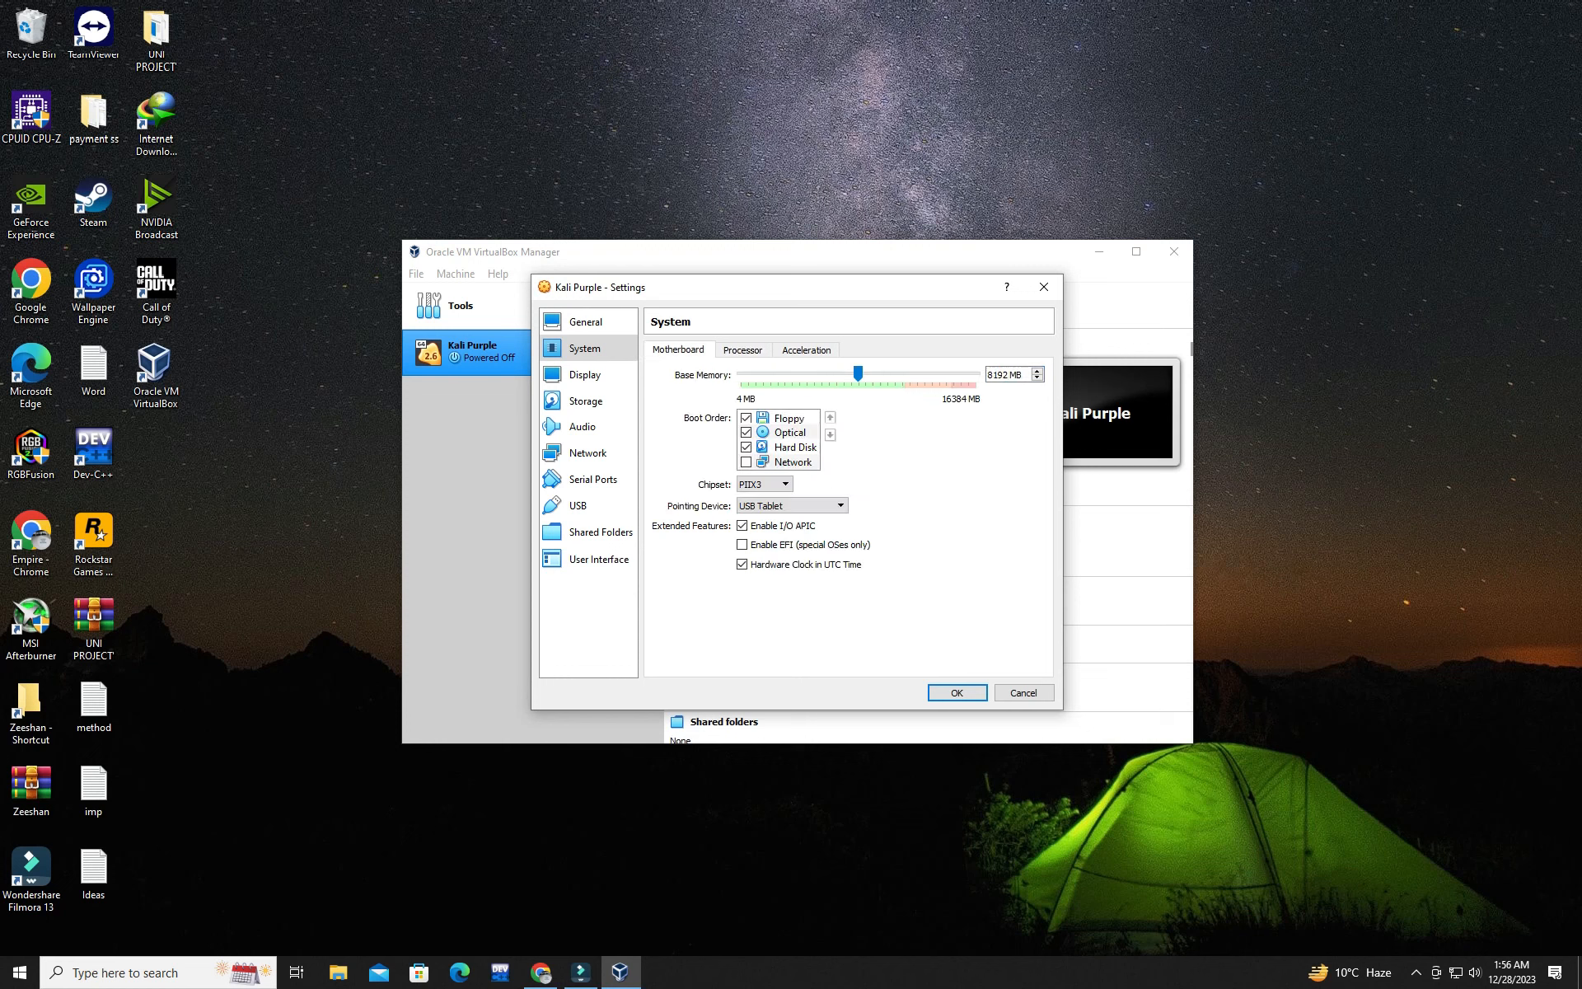
Step: Set the Kali Purple machine's video memory to 128 MB and enable 3D acceleration
{"action": "left_click", "coordinate": [587, 375]}
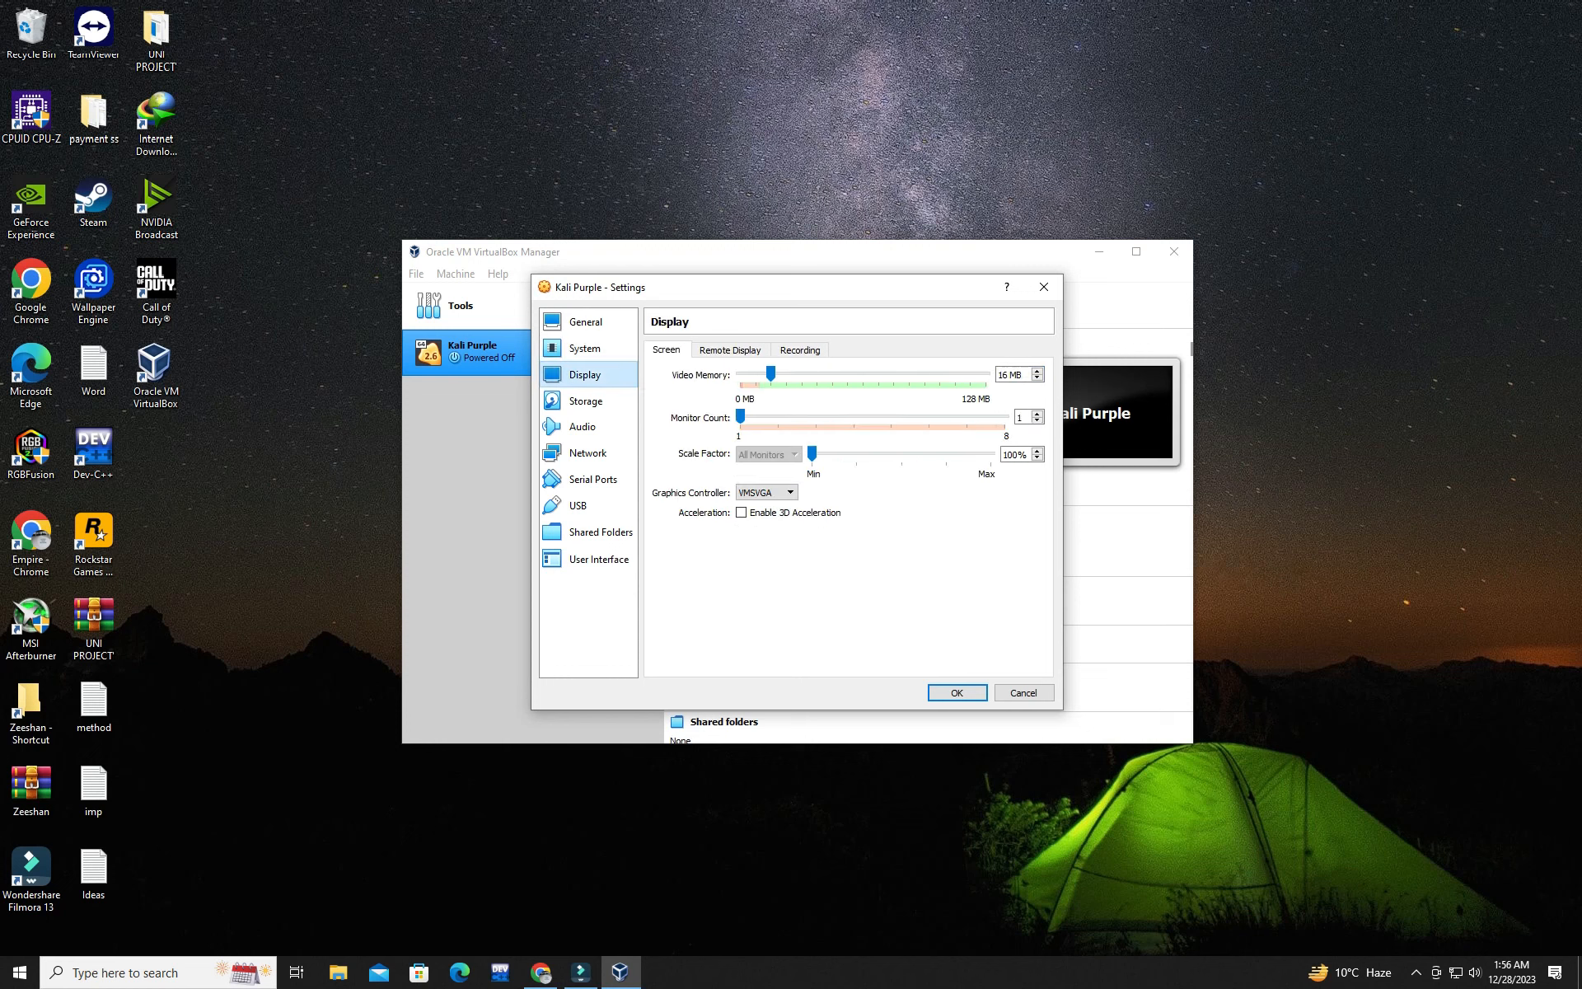
{"action": "left_click_drag", "start_coordinate": [770, 374], "coordinate": [986, 374]}
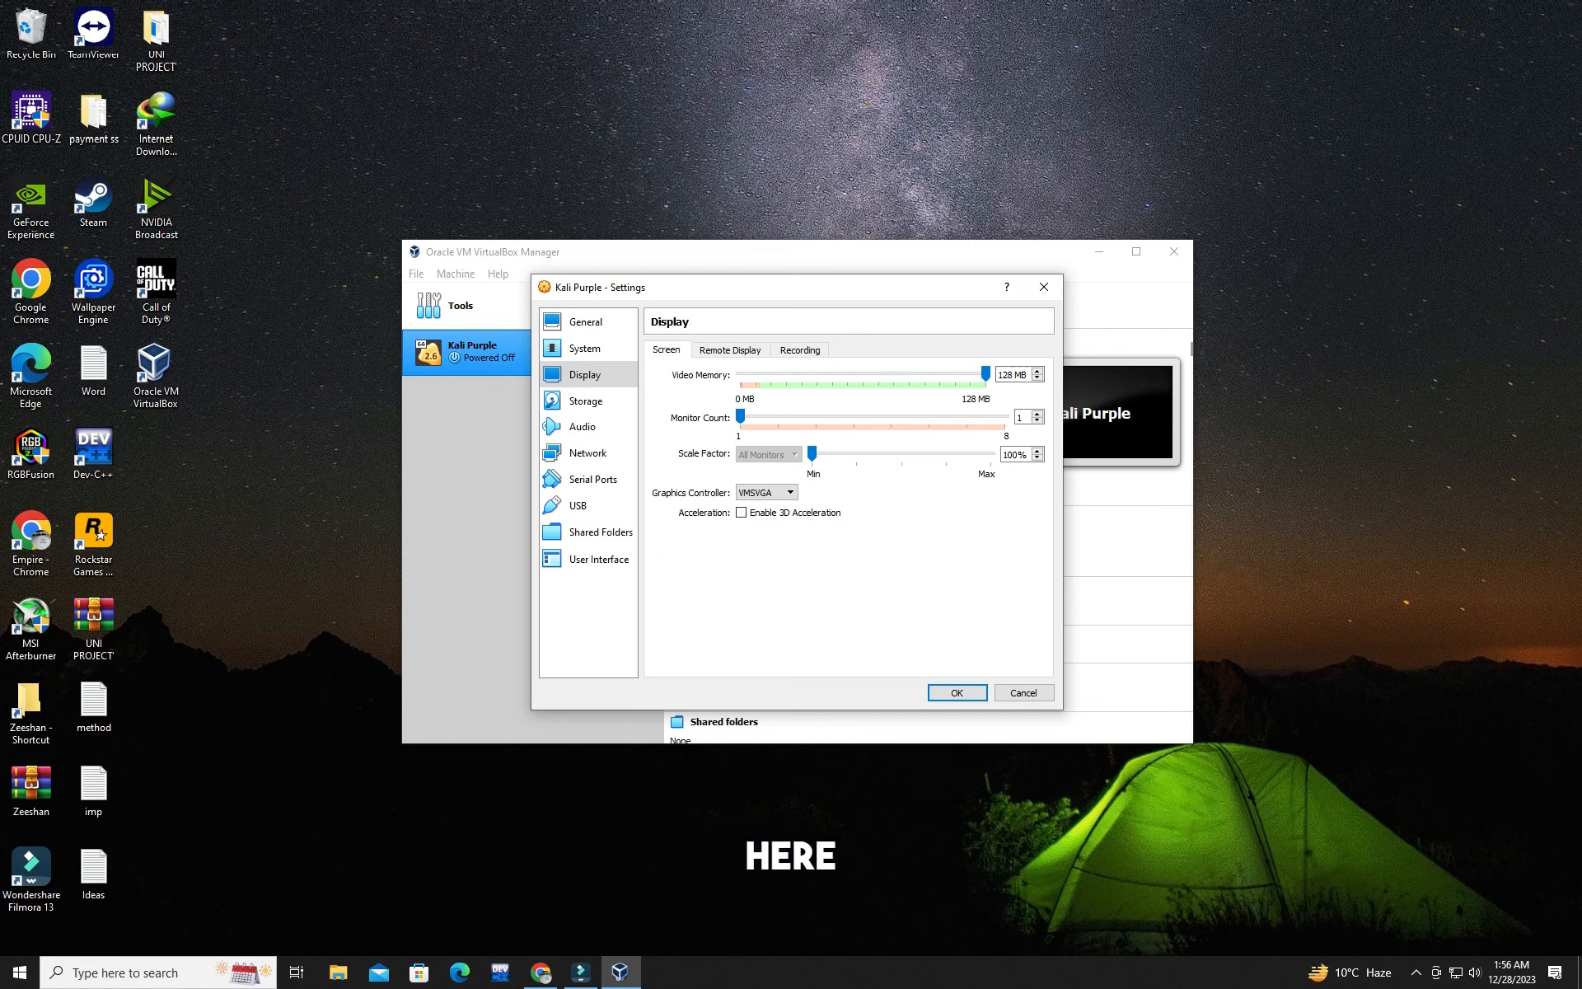
{"action": "left_click", "coordinate": [741, 512]}
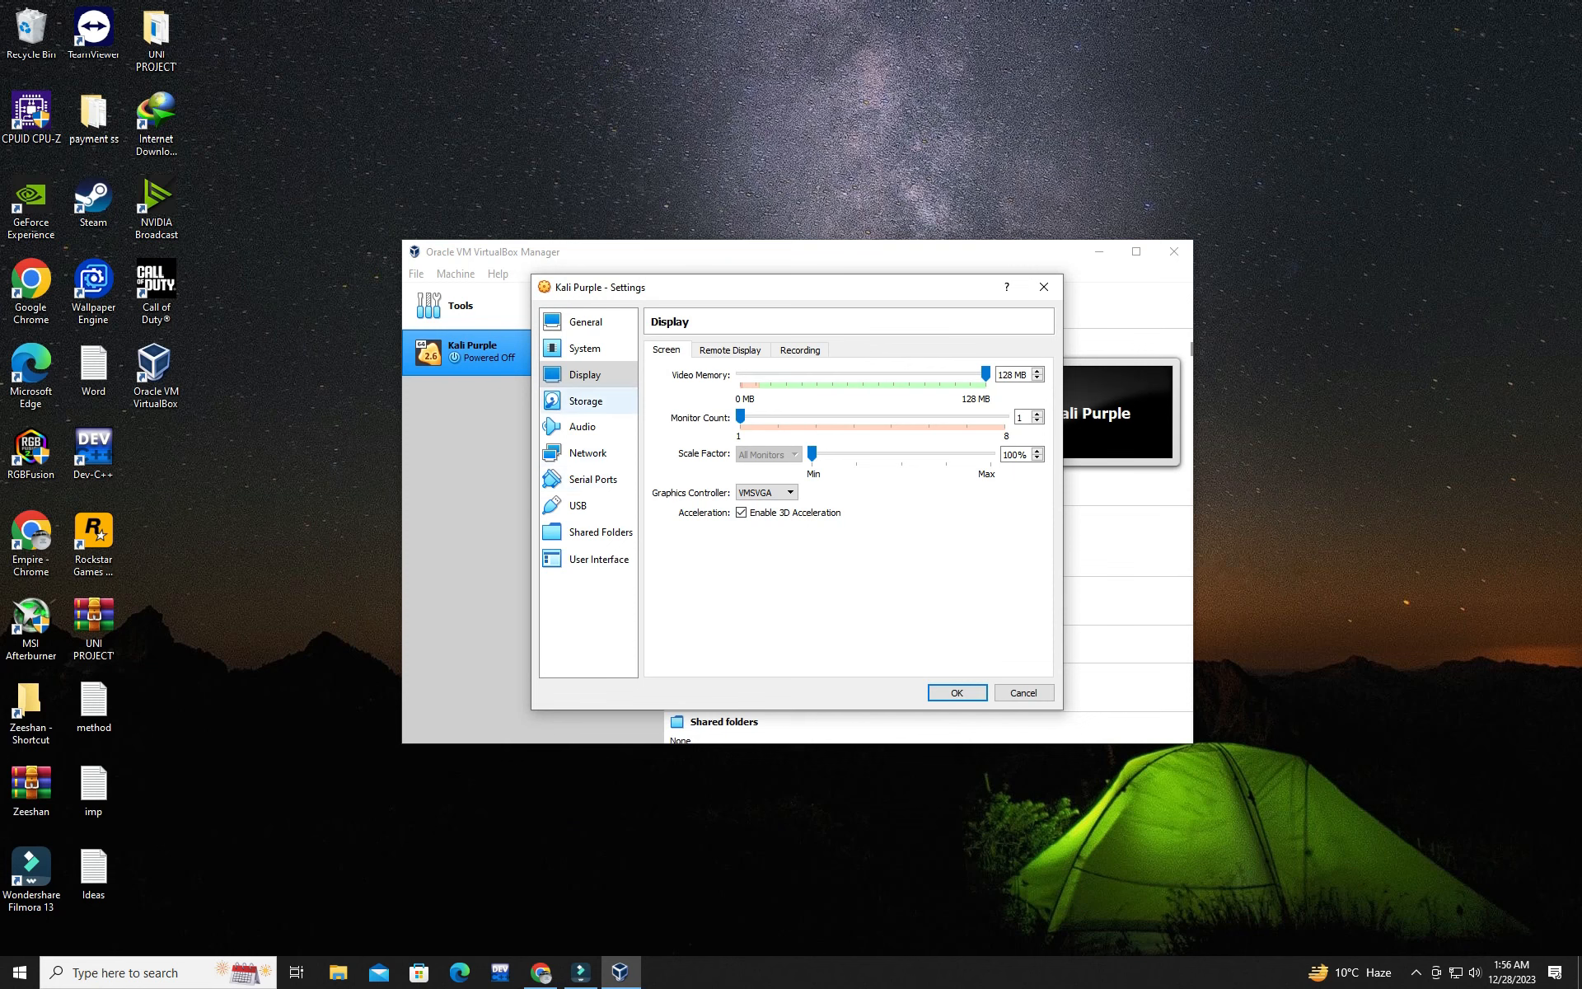
Step: Review the storage, audio, network, serial port, USB and shared folder settings, and save the machine's configuration
{"action": "left_click", "coordinate": [585, 400]}
{"action": "left_click", "coordinate": [590, 427]}
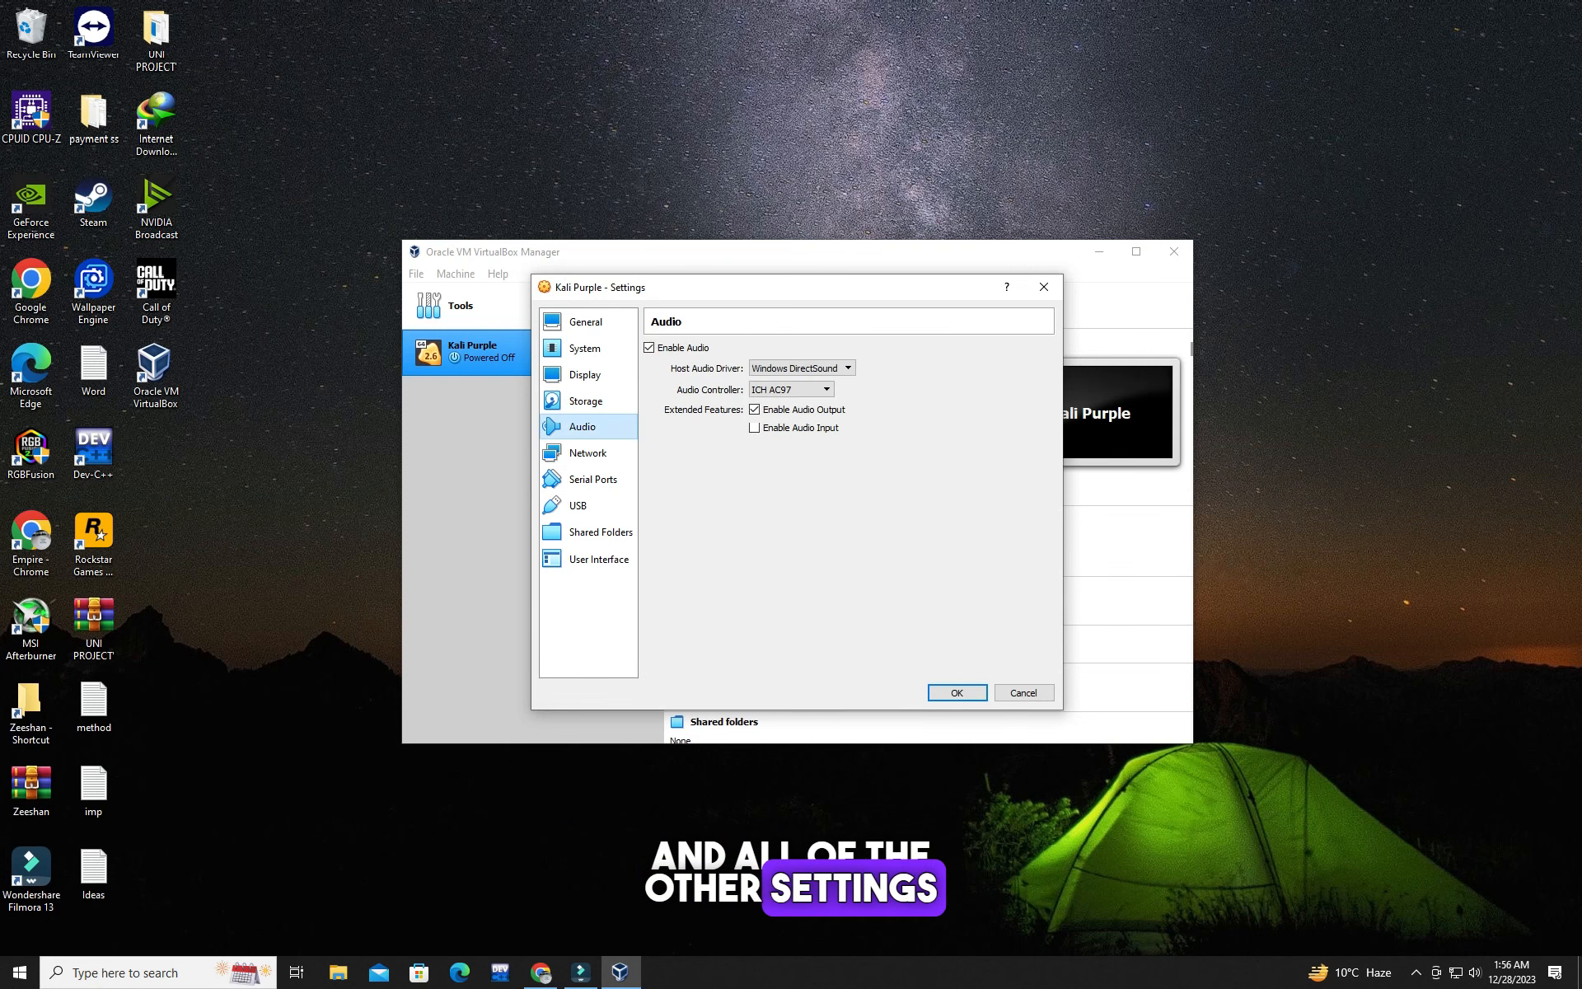
{"action": "left_click", "coordinate": [594, 453]}
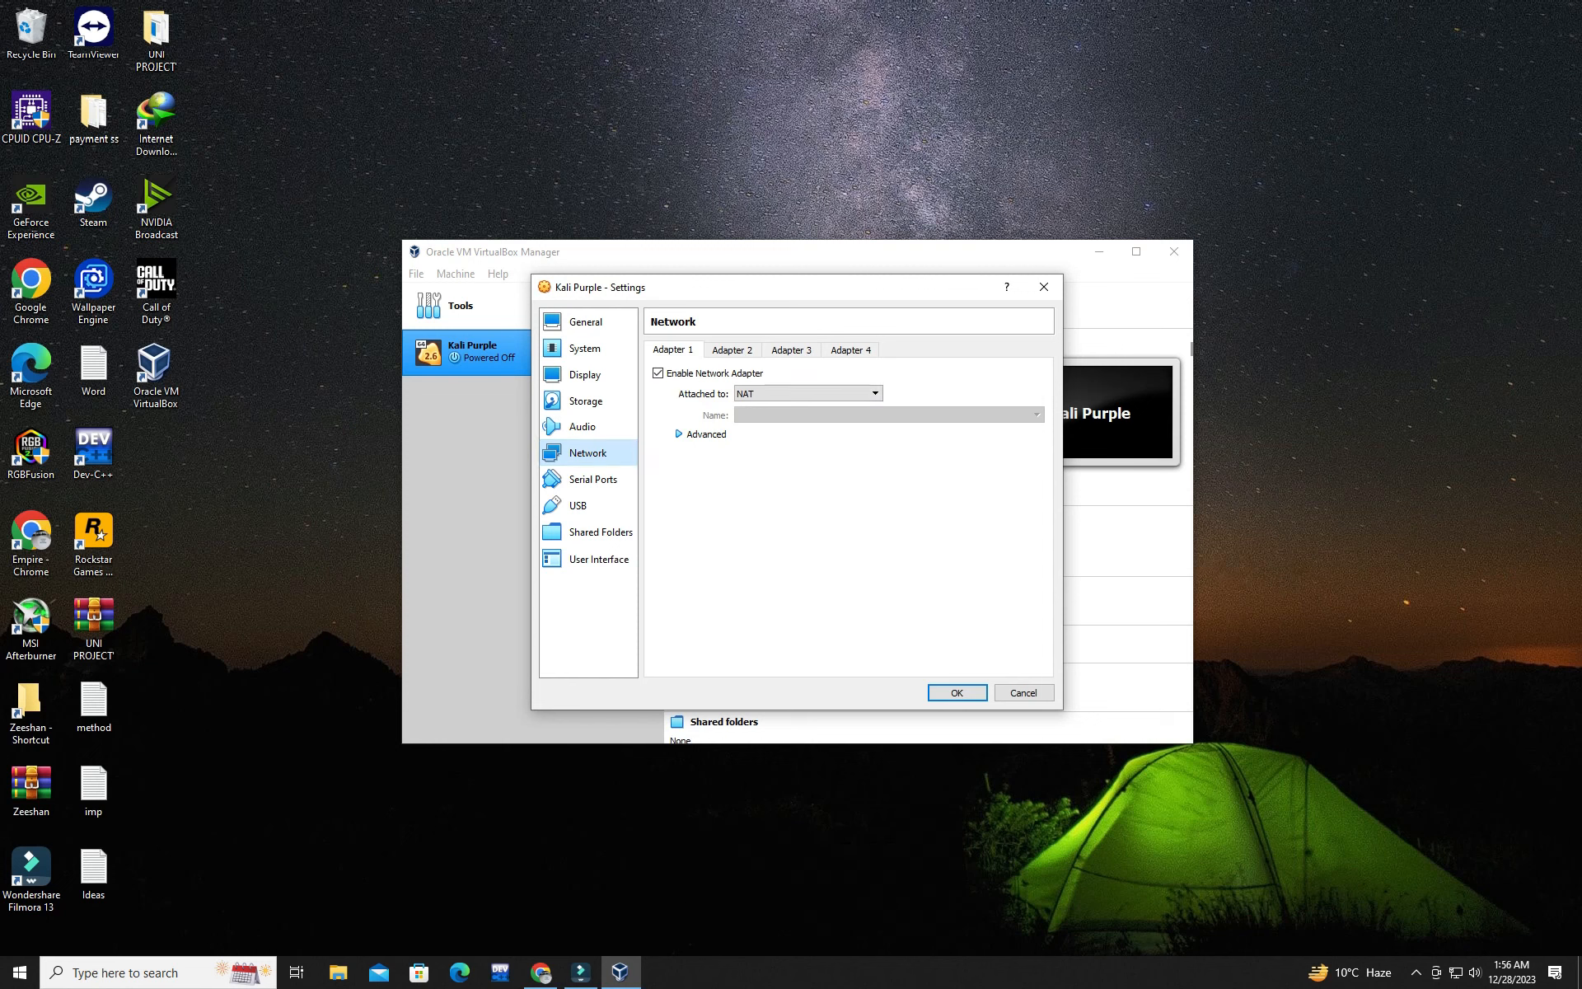
{"action": "left_click", "coordinate": [731, 350]}
{"action": "left_click", "coordinate": [673, 351]}
{"action": "left_click", "coordinate": [732, 350]}
{"action": "left_click", "coordinate": [673, 350]}
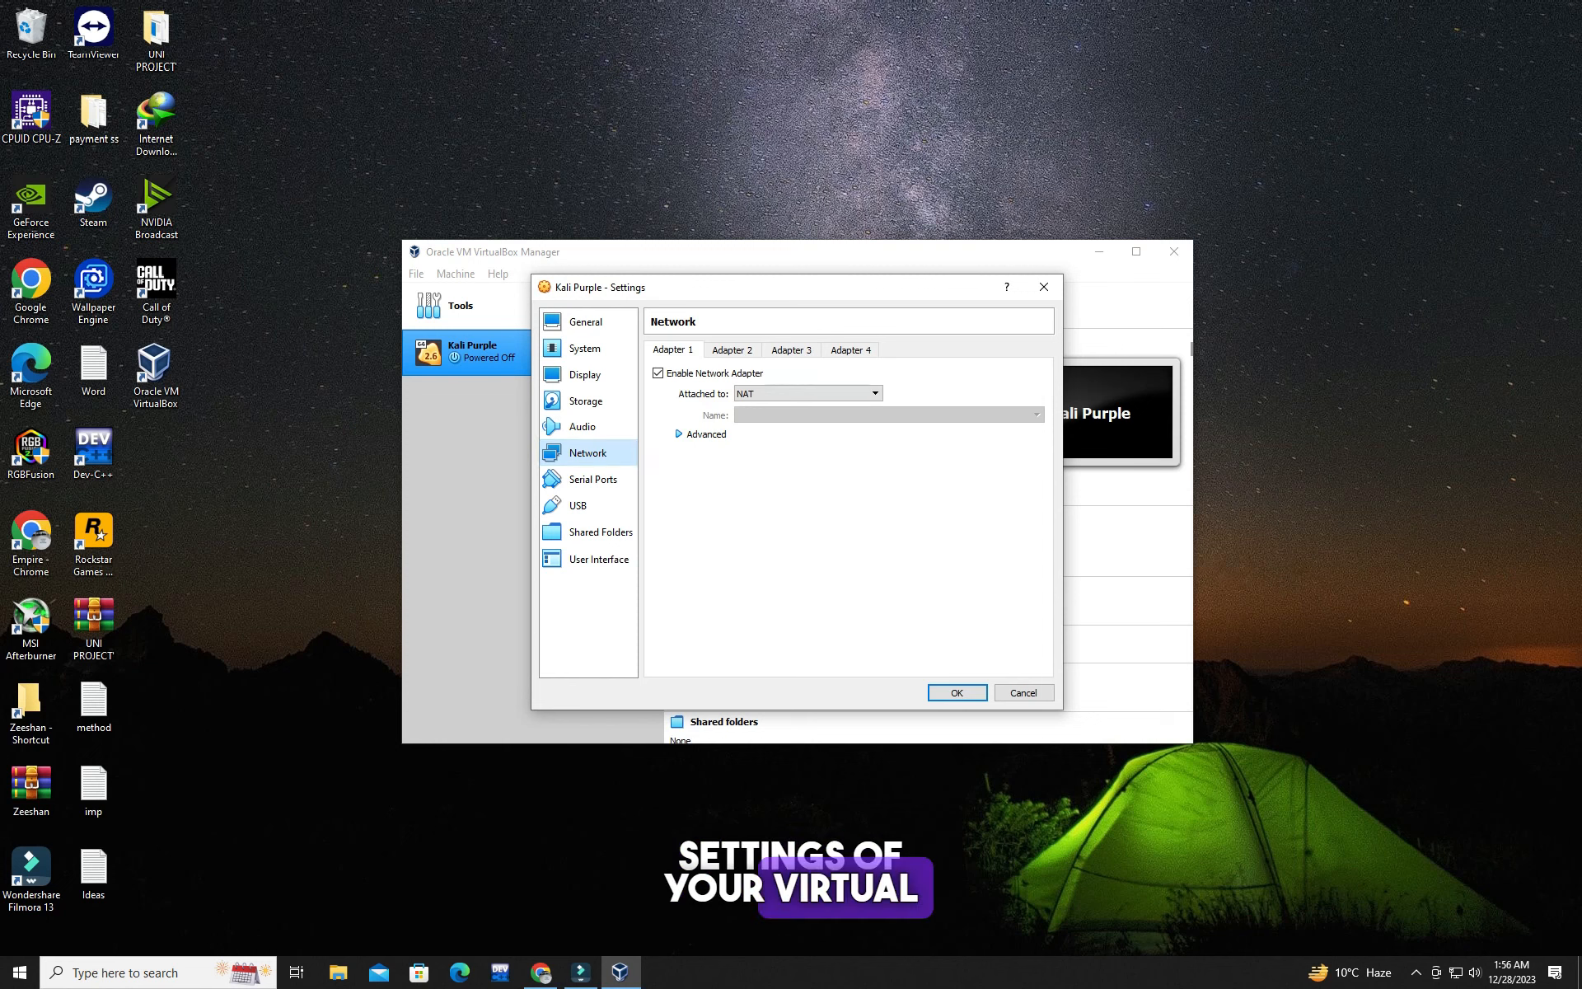
{"action": "left_click", "coordinate": [593, 479]}
{"action": "left_click", "coordinate": [579, 505]}
{"action": "left_click", "coordinate": [600, 532]}
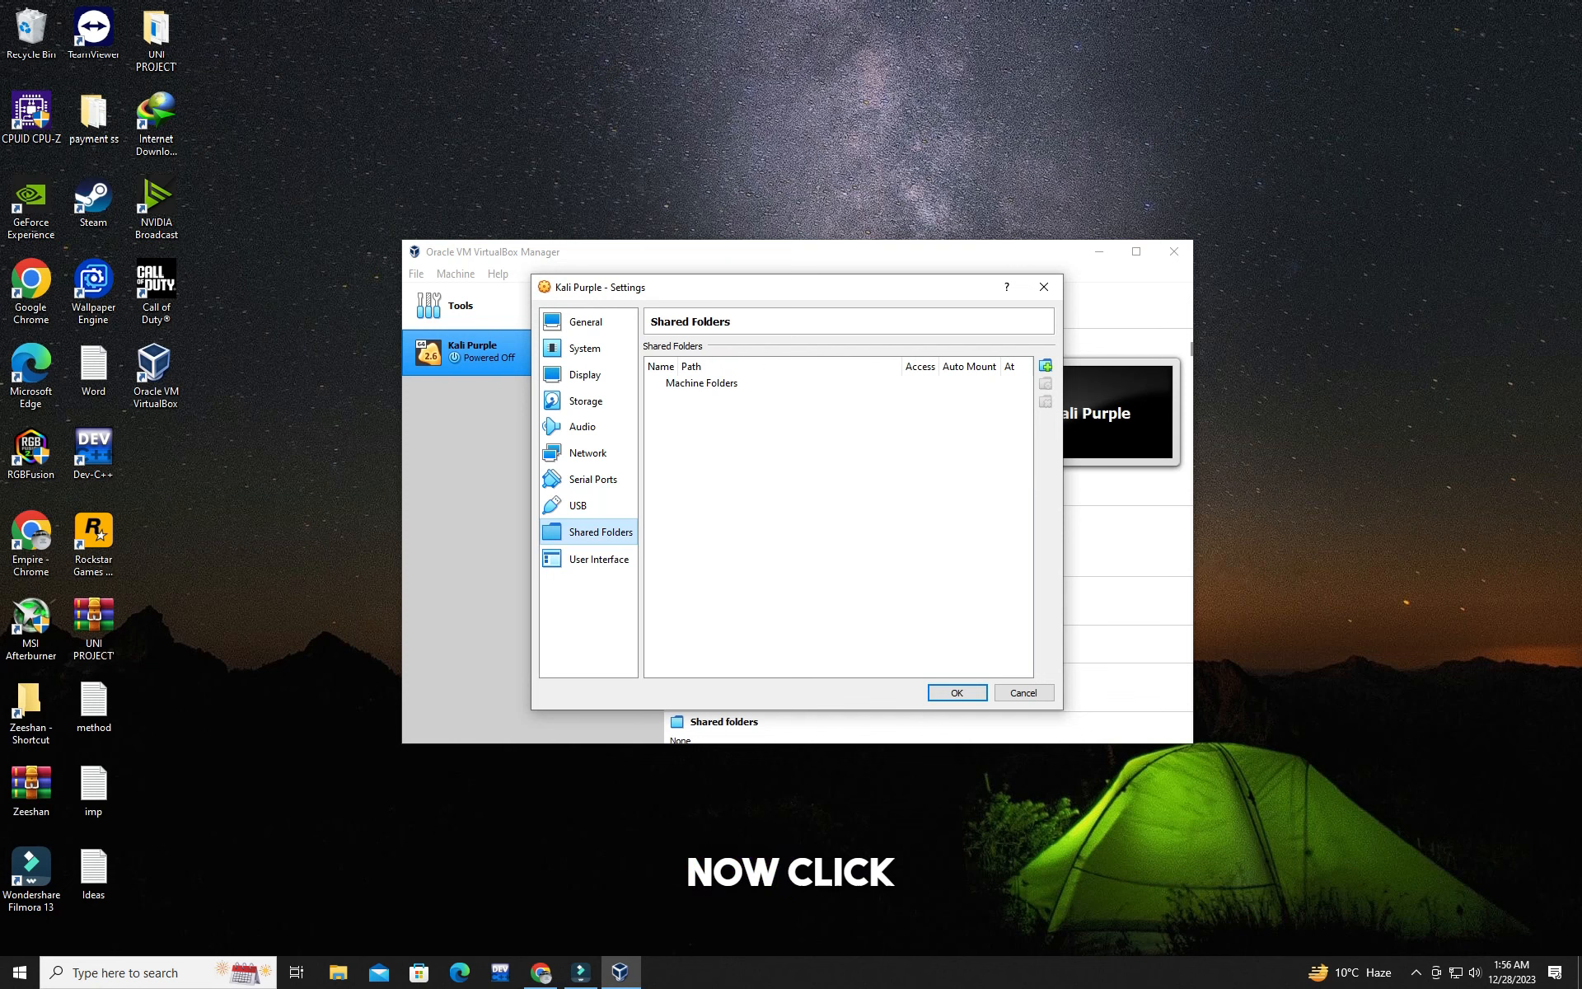
{"action": "left_click", "coordinate": [957, 693]}
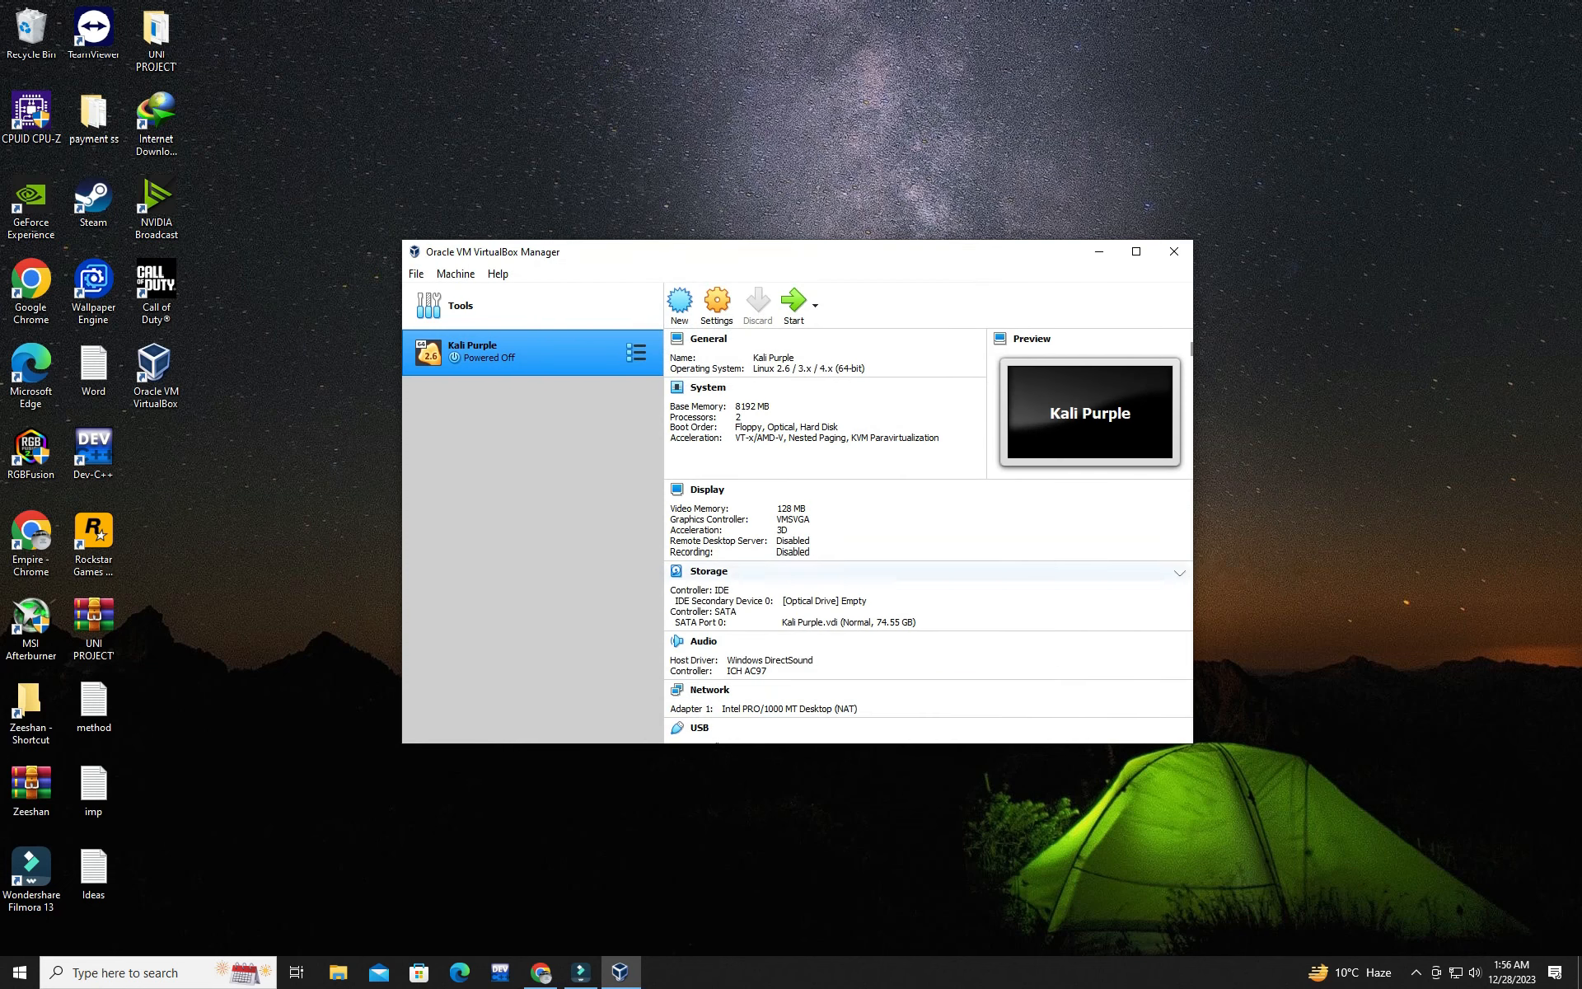
Step: Start the Kali Purple machine with kali-linux-2023.4-installer-purple-amd64_2.iso from the Downloads folder as its start-up disk
{"action": "double_click", "coordinate": [478, 353]}
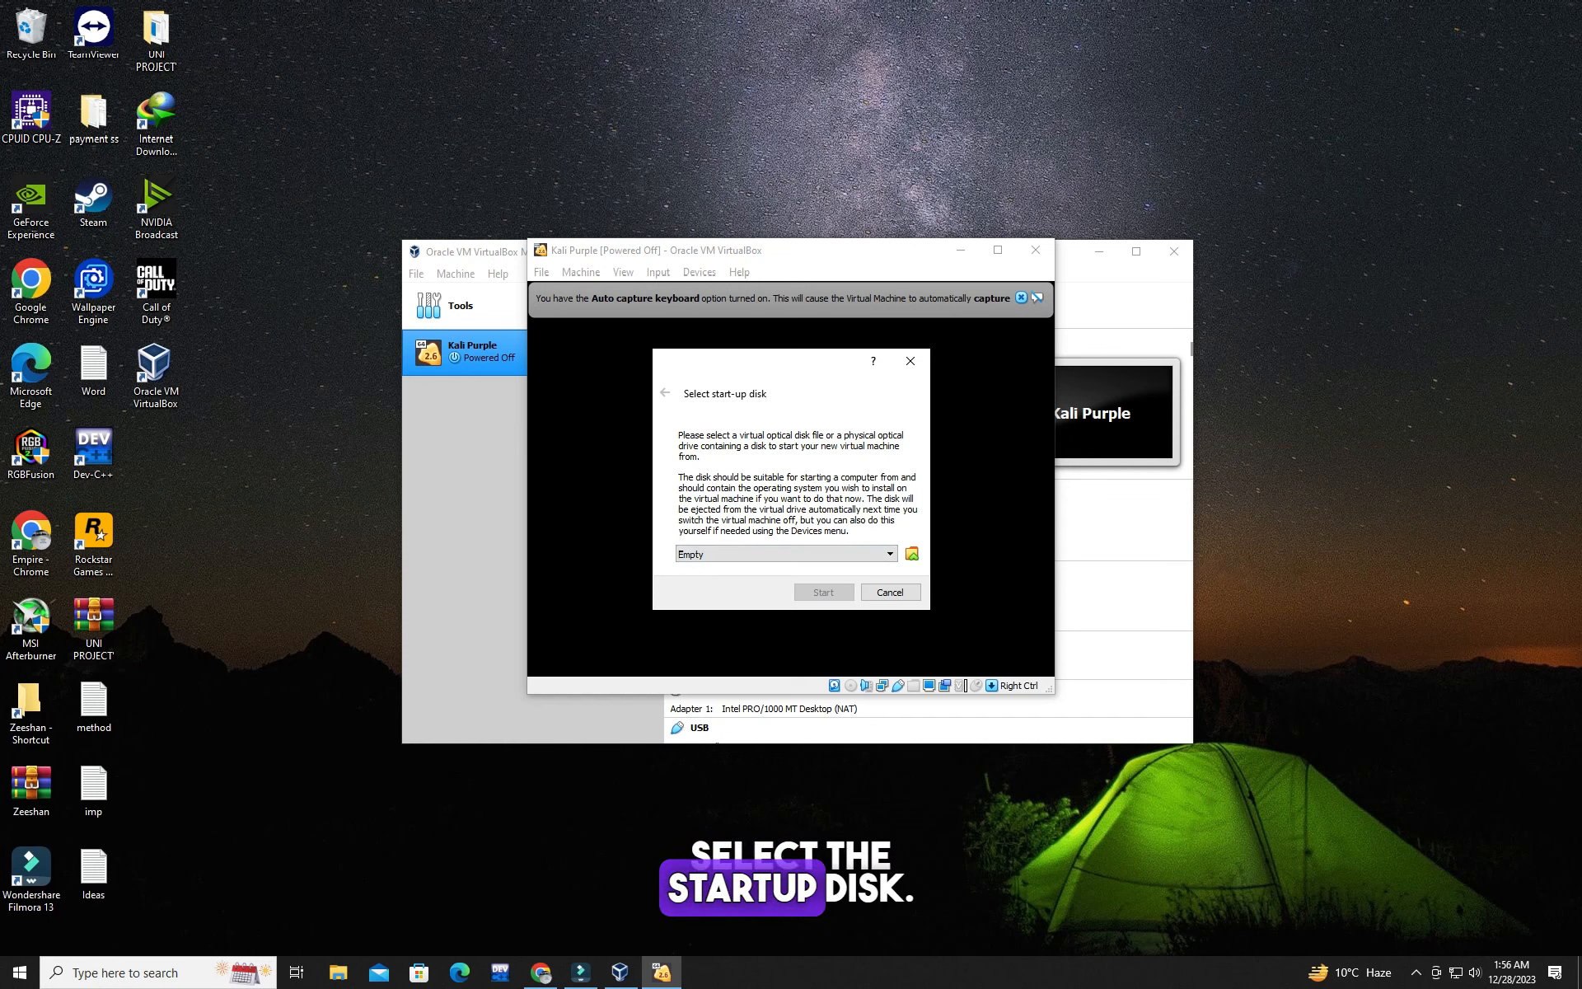
{"action": "left_click", "coordinate": [912, 554]}
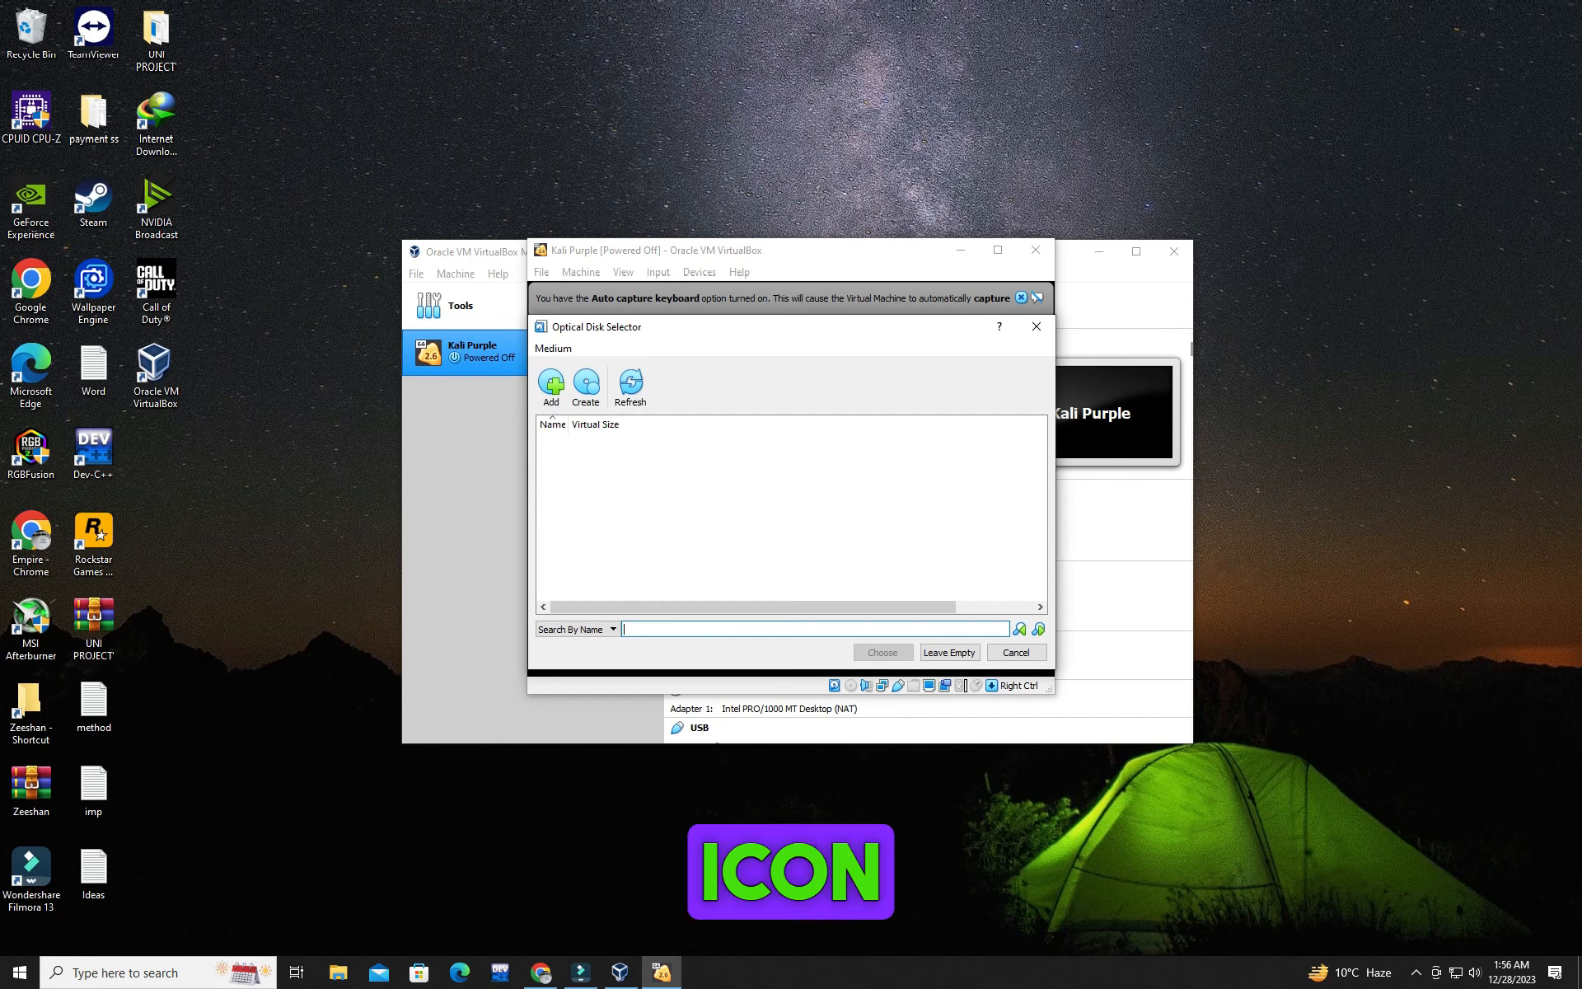
{"action": "left_click", "coordinate": [551, 384]}
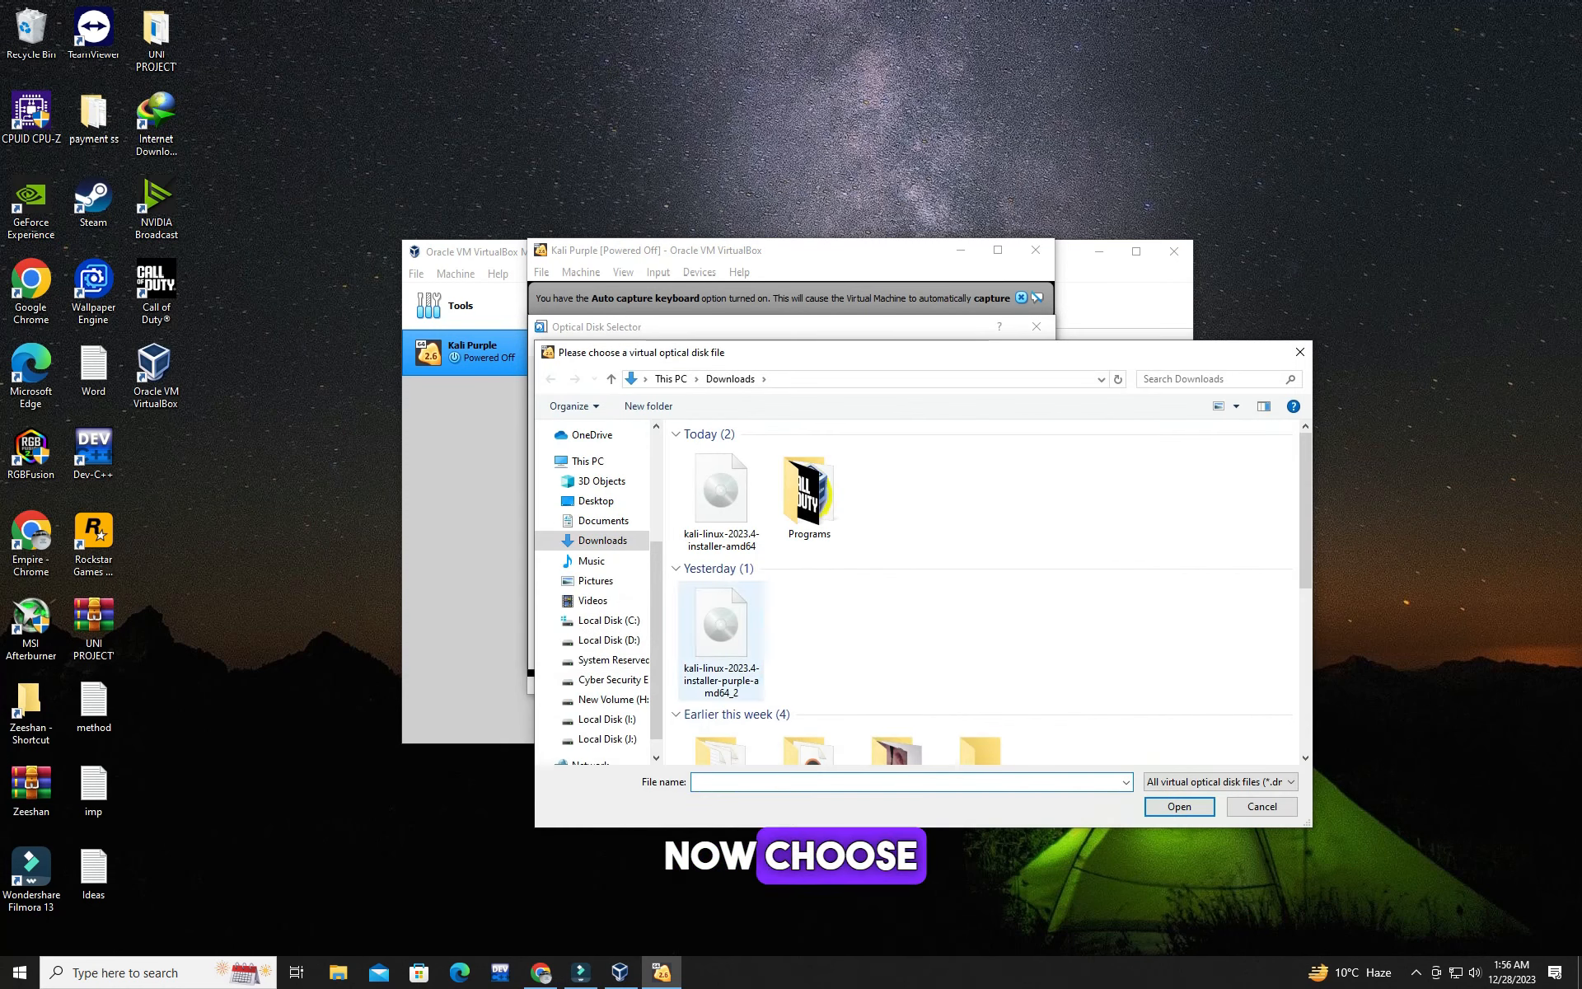
{"action": "left_click", "coordinate": [721, 626]}
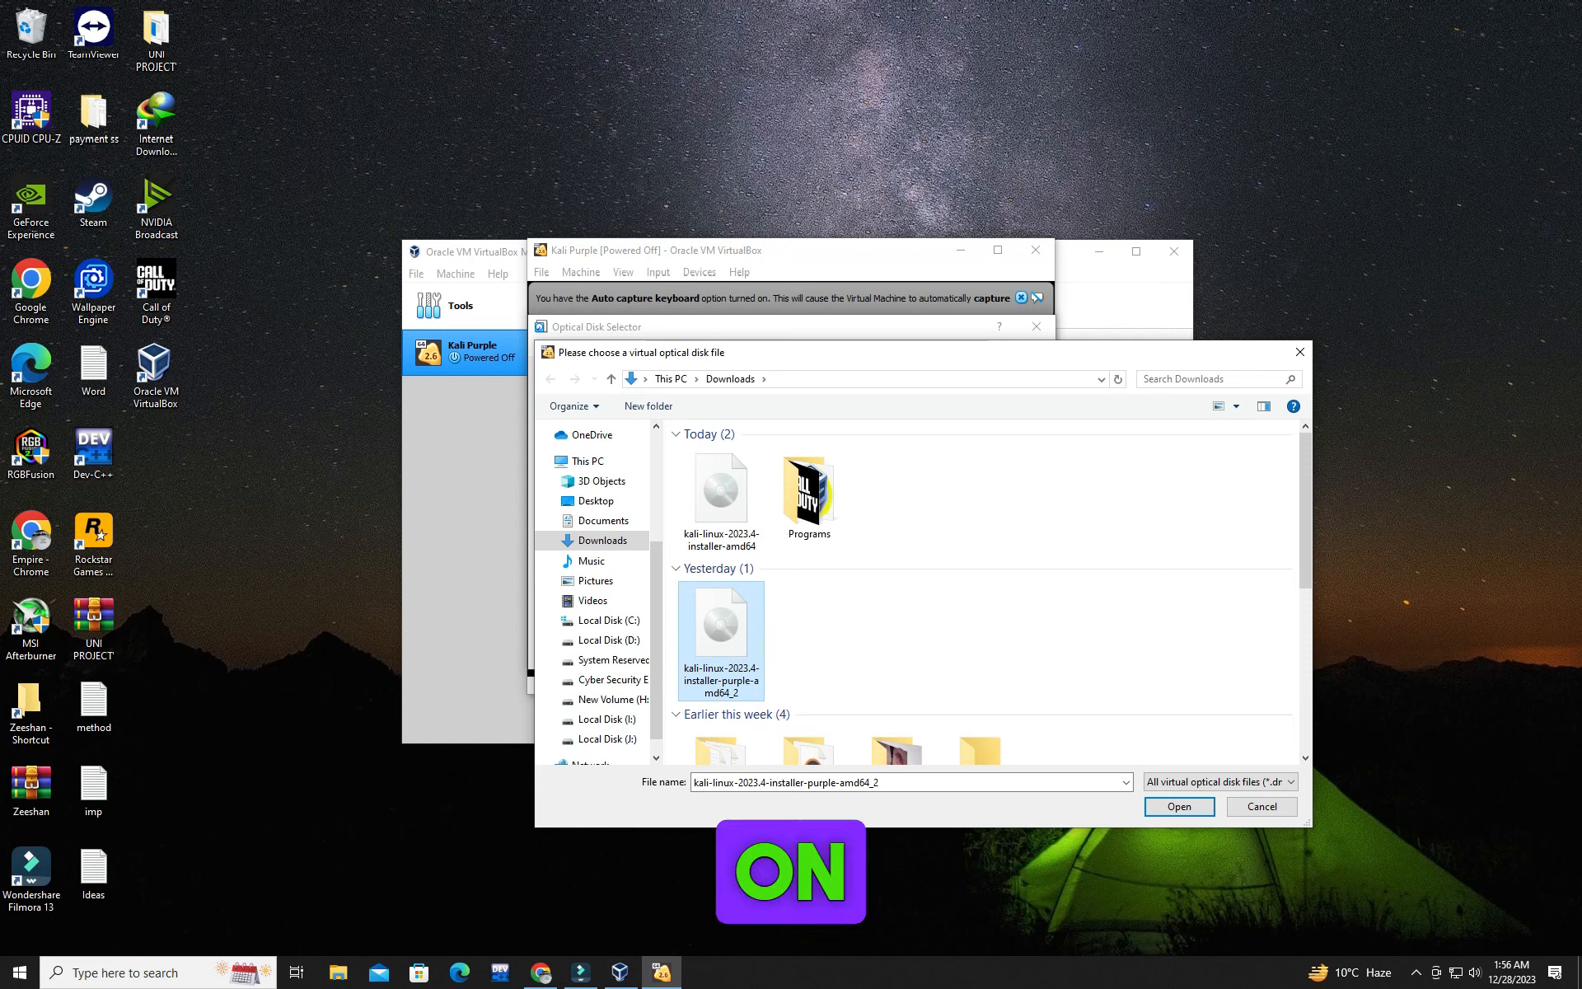
{"action": "left_click", "coordinate": [1179, 805]}
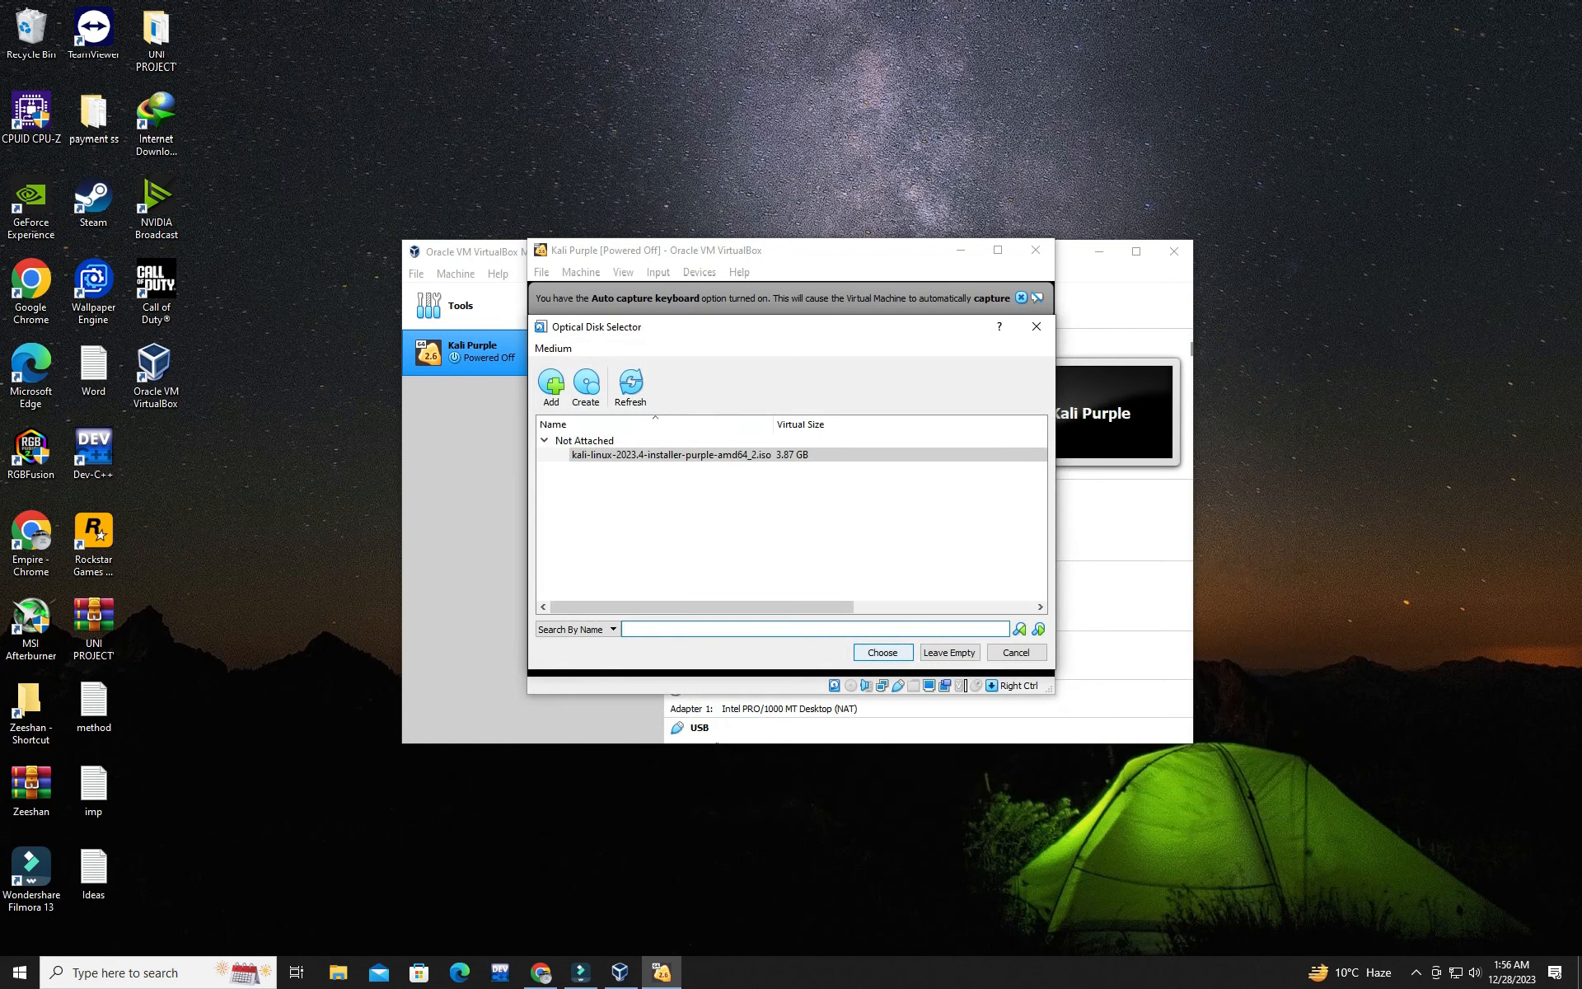
{"action": "left_click", "coordinate": [883, 652]}
{"action": "left_click", "coordinate": [824, 592]}
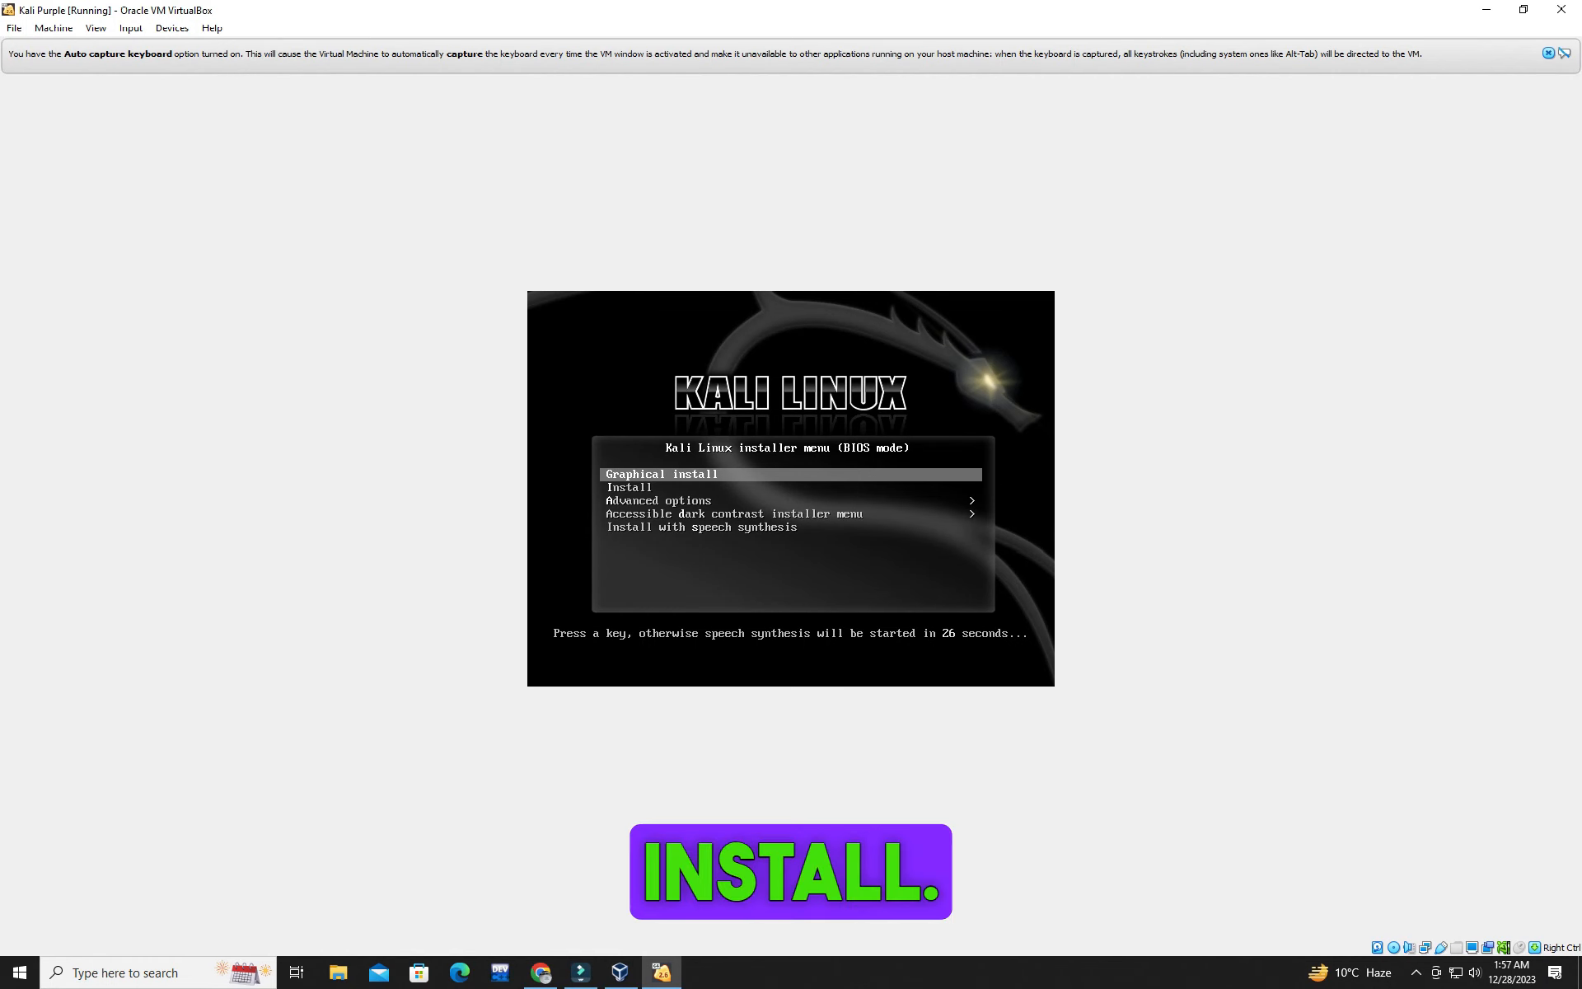
Step: Launch the graphical install with English as language, United States as location and American English as keymap
{"action": "key", "text": "Return"}
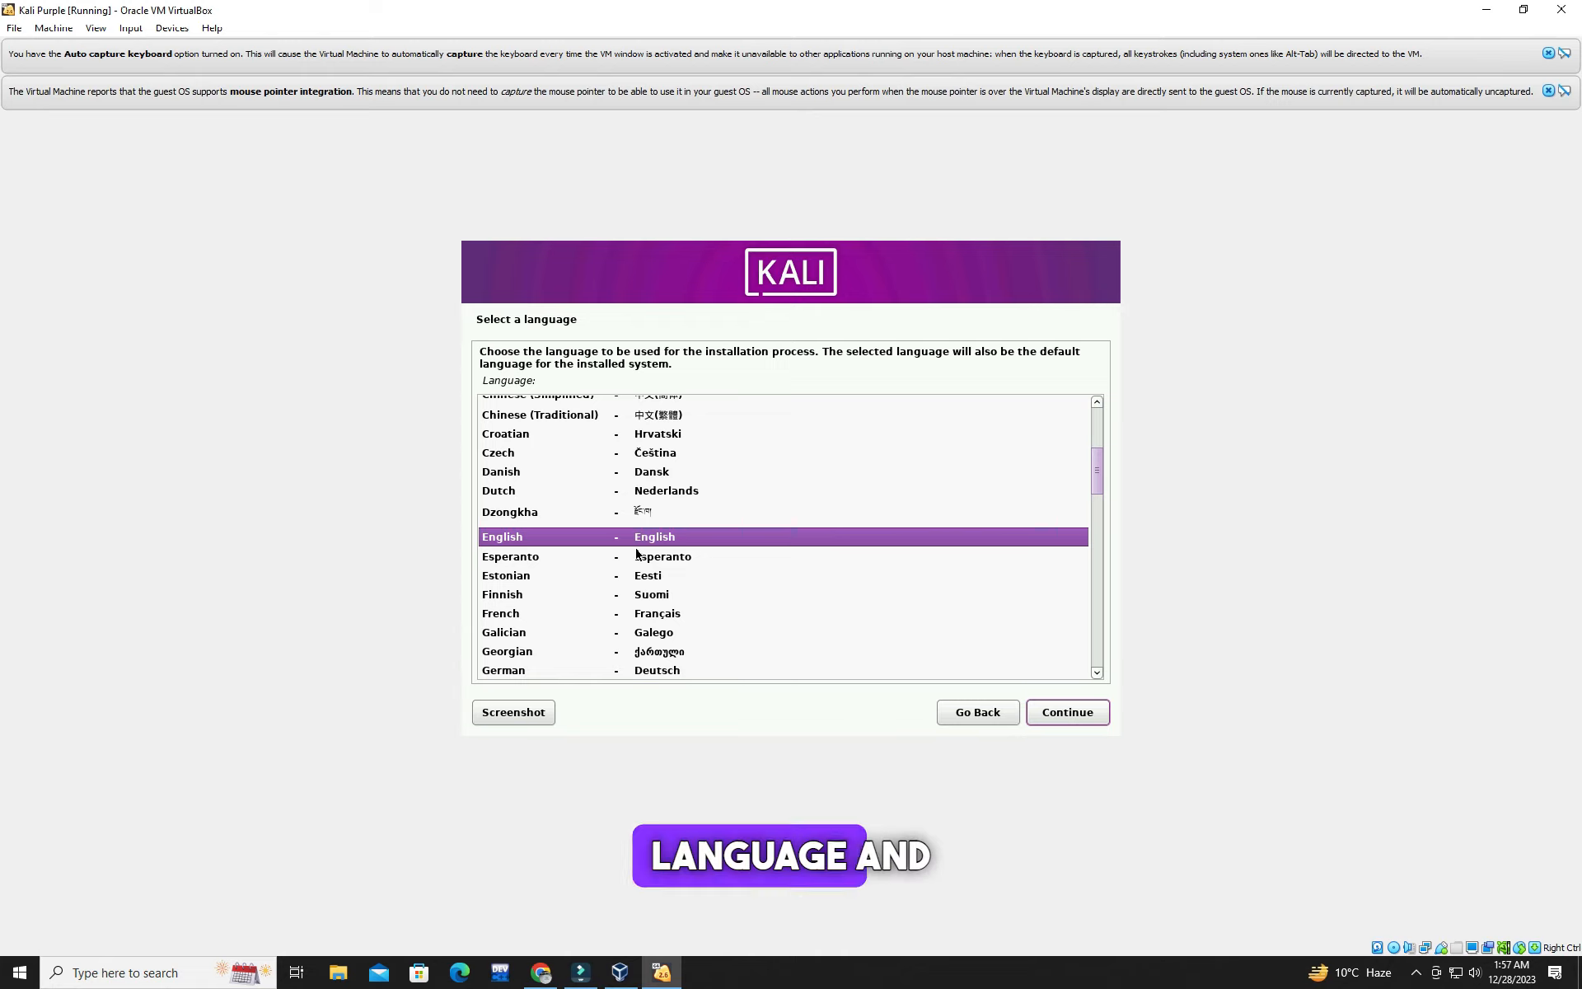
{"action": "left_click", "coordinate": [1075, 713]}
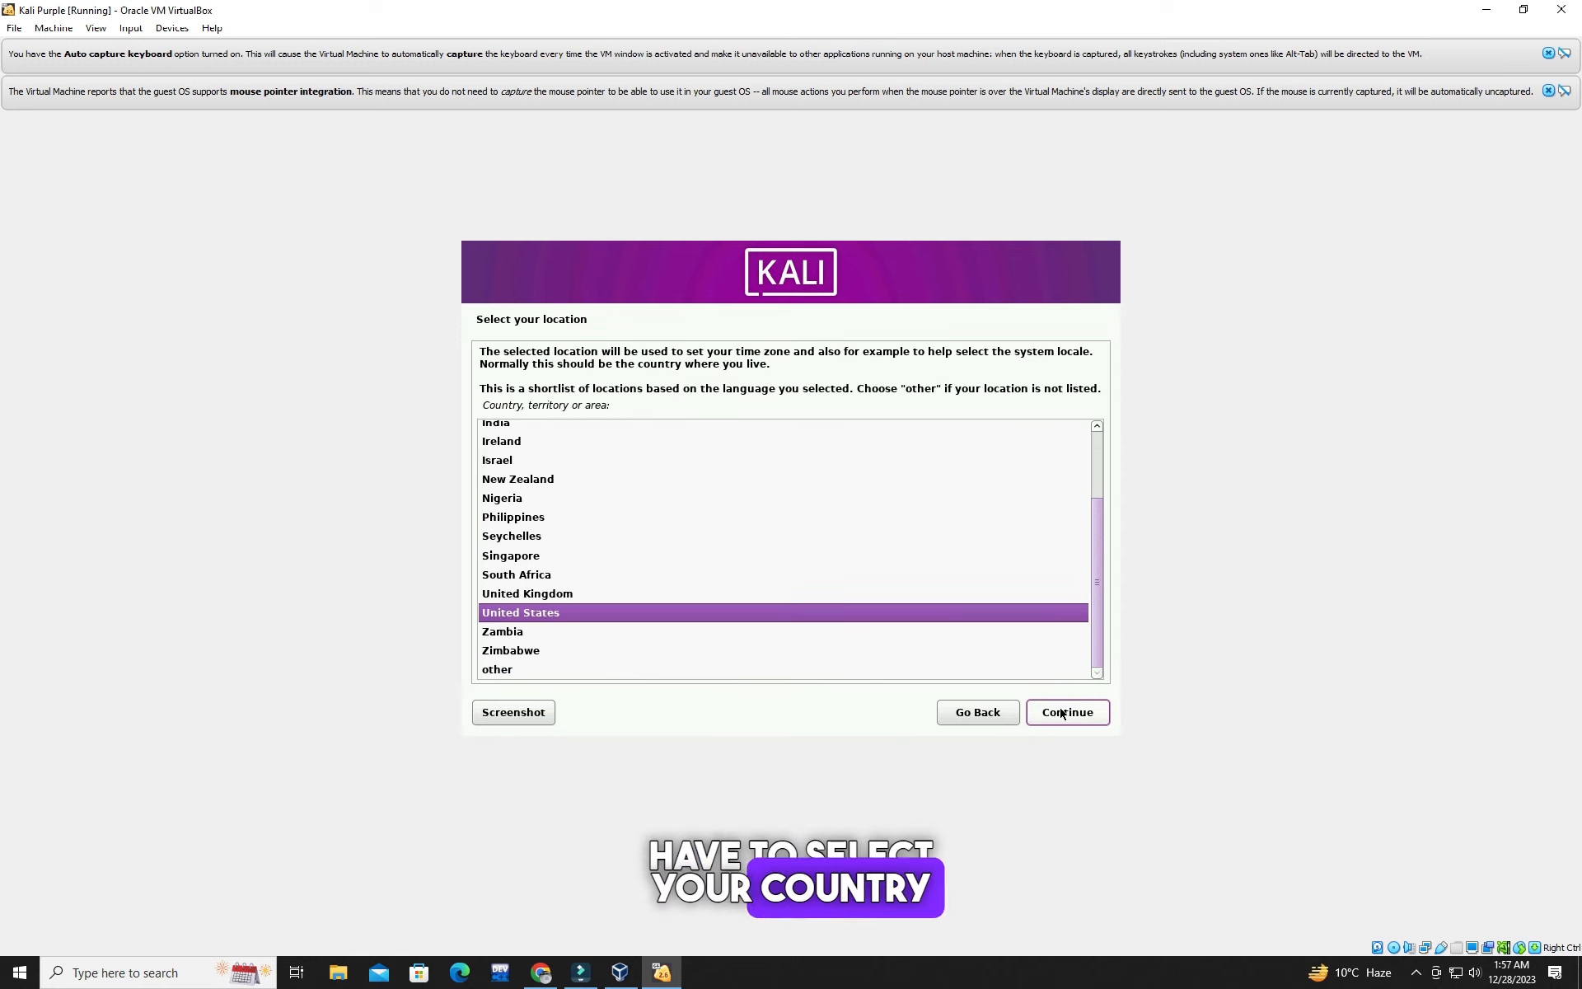
{"action": "left_click", "coordinate": [1063, 713]}
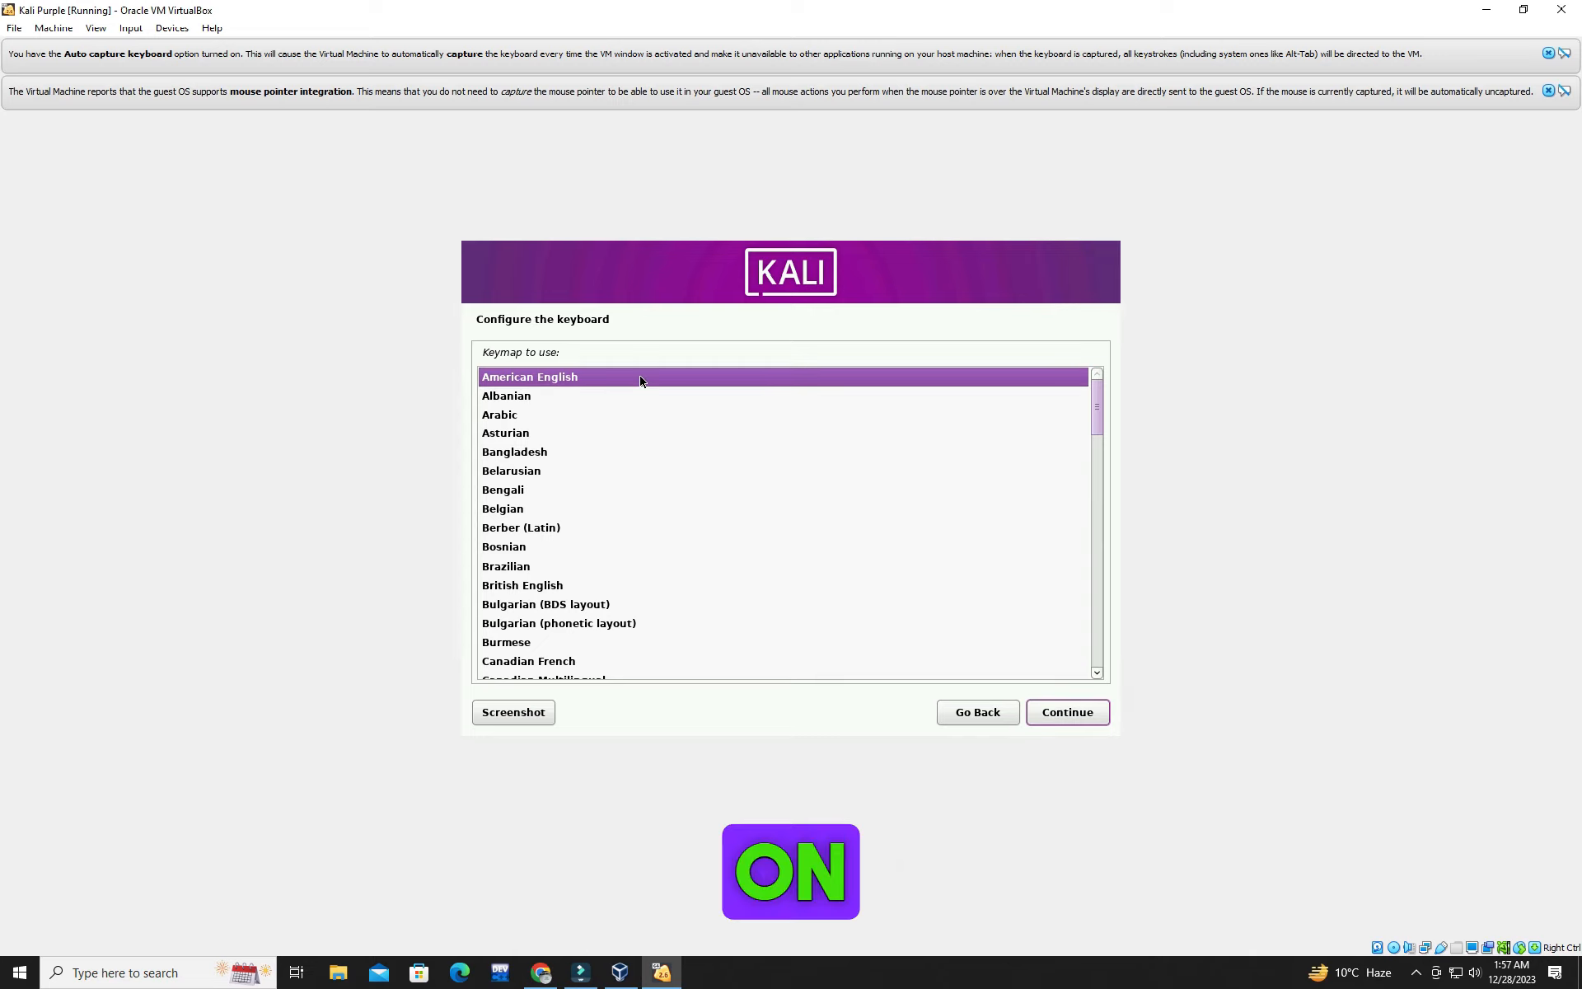
{"action": "left_click", "coordinate": [1063, 713]}
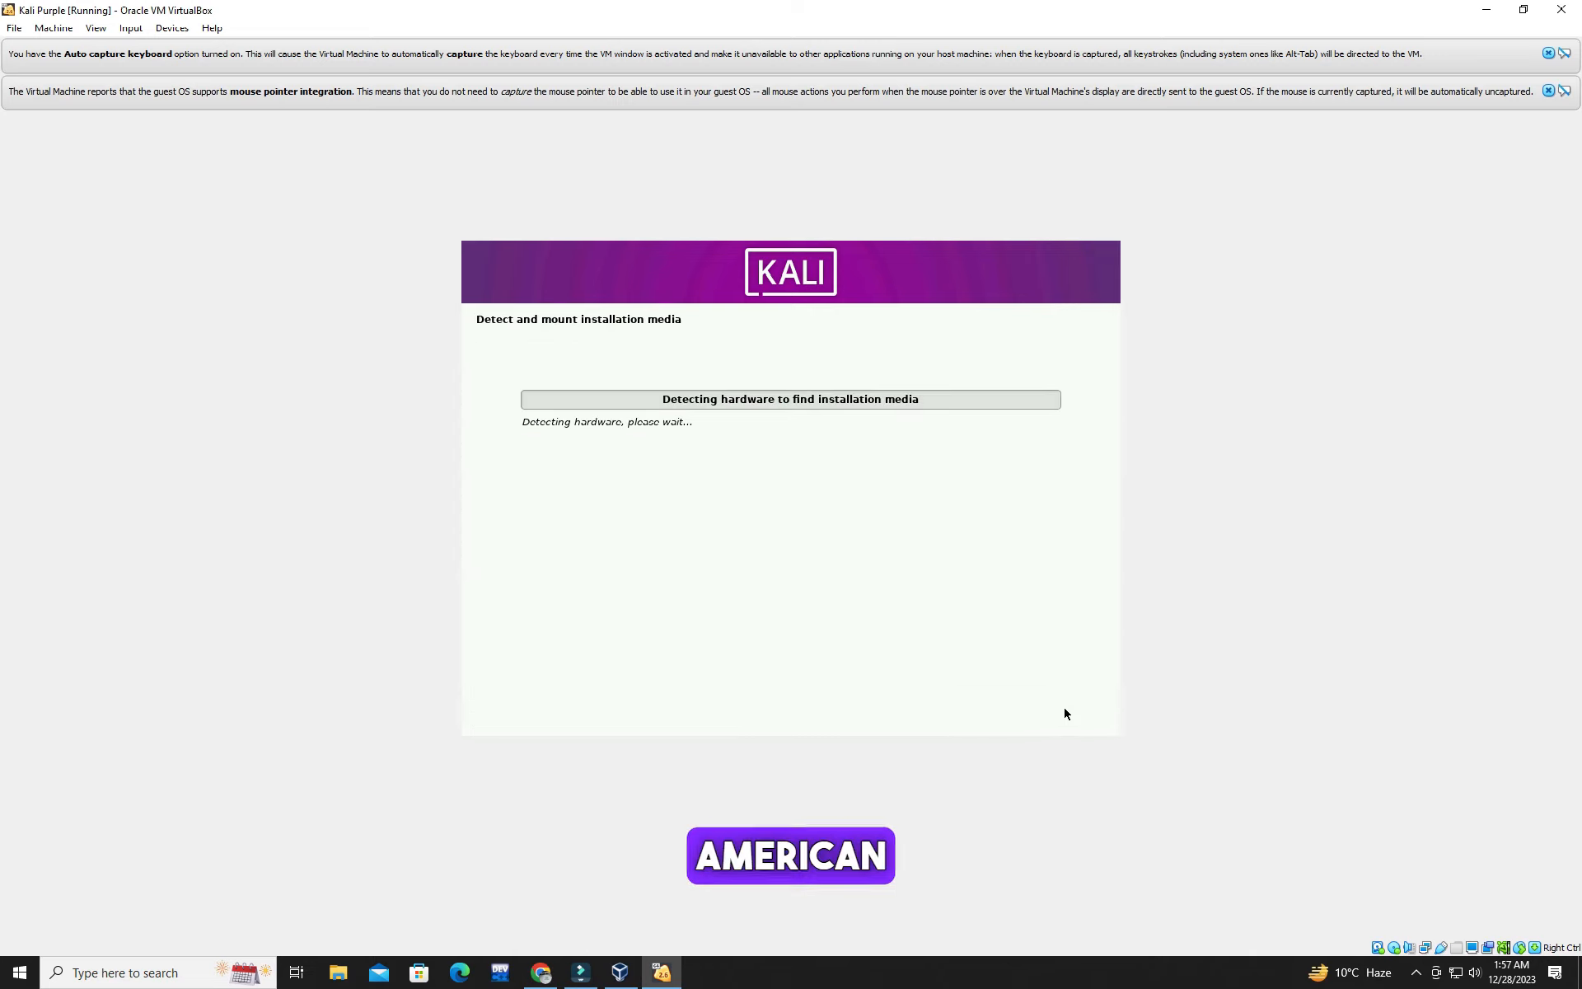